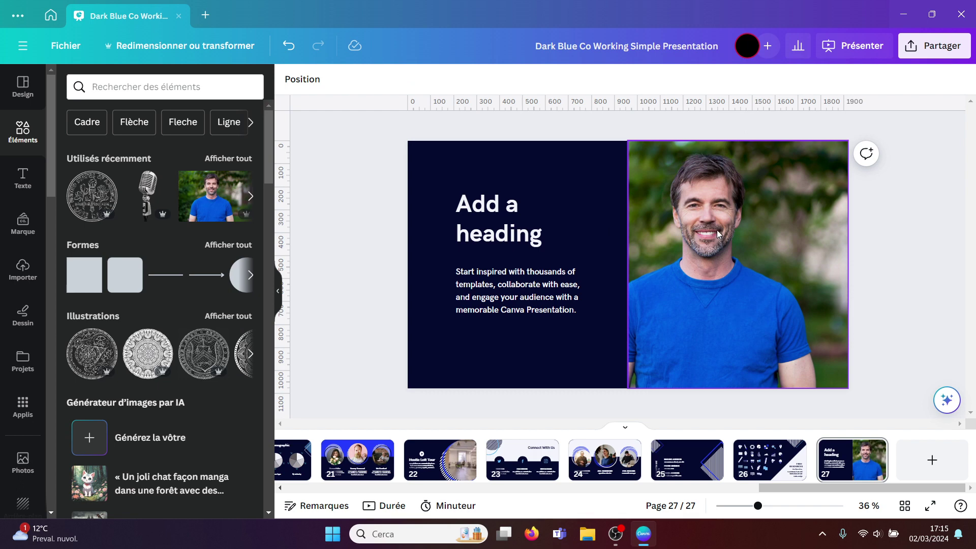
- Enlarge the man's photo within its frame on page 27 and reposition the crop around his head and shoulders
click(718, 233)
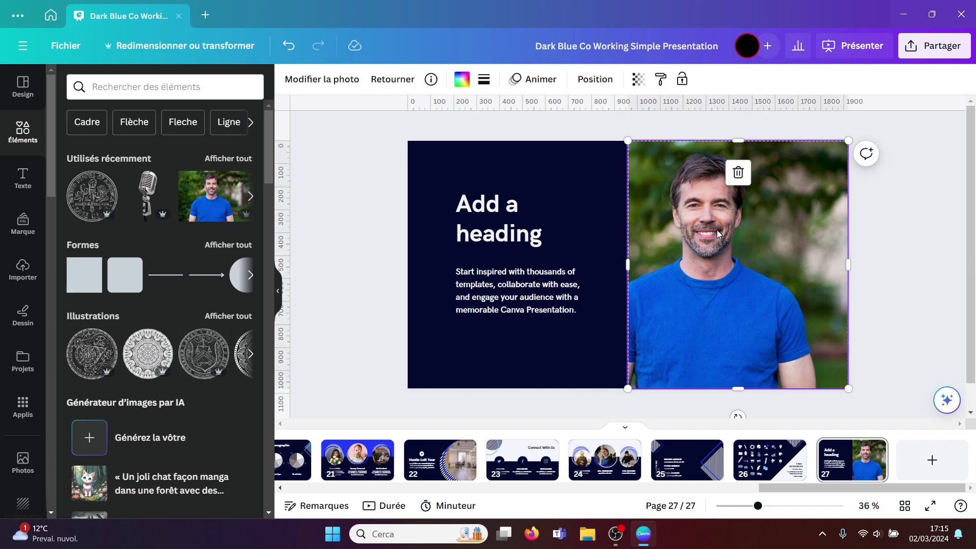
double_click(718, 232)
drag(718, 232, 755, 228)
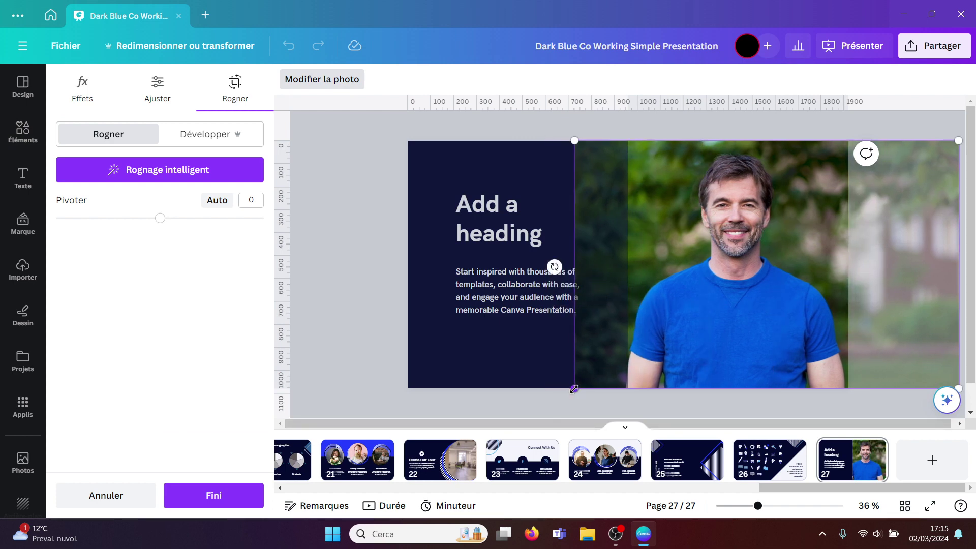
drag(574, 389, 447, 470)
drag(745, 322, 837, 312)
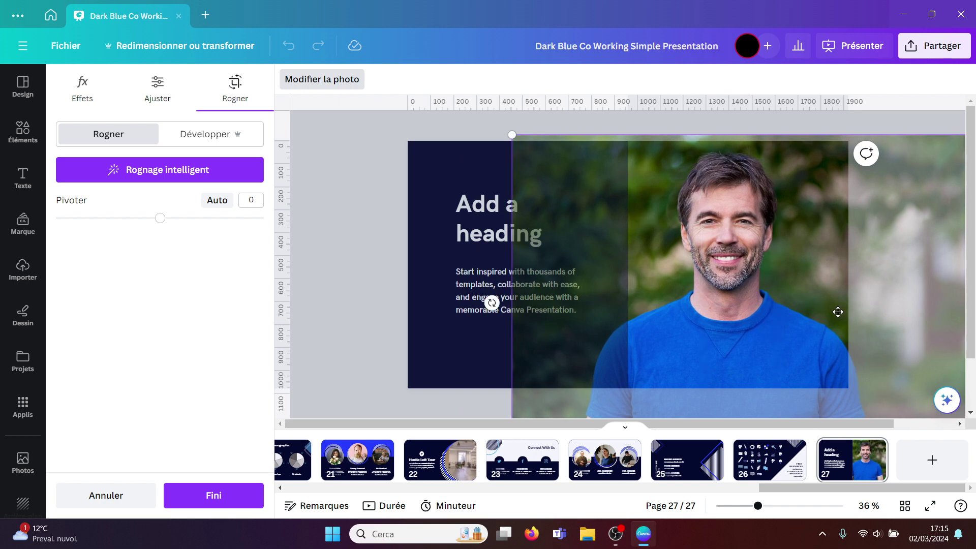
click(352, 264)
click(352, 264)
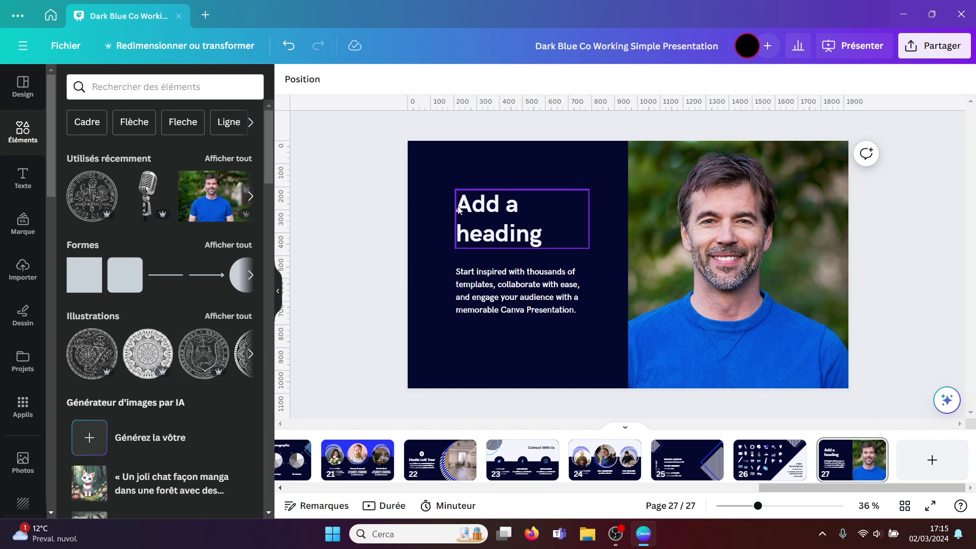
- Find the Pexels app and replace the photo on page 27 with its picture of the woman seated at a table
click(21, 187)
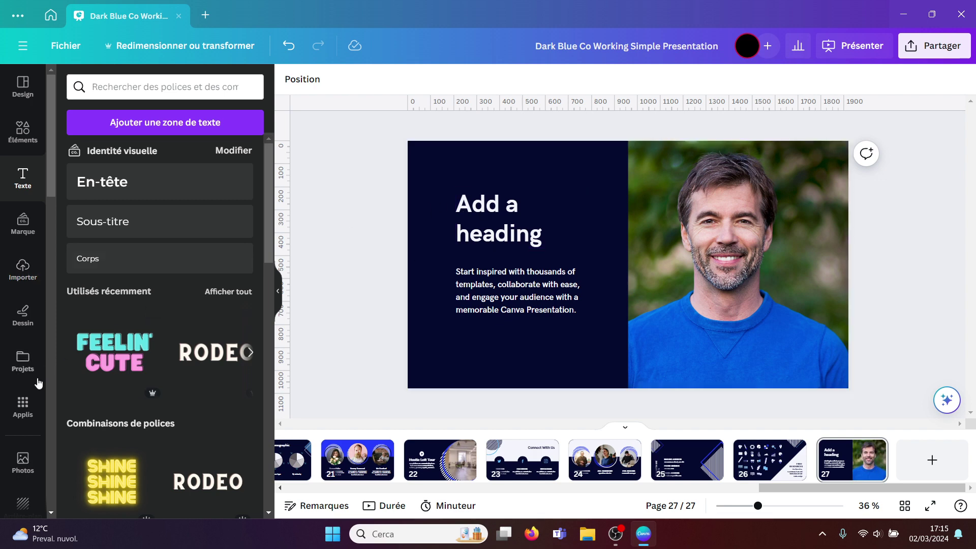
click(26, 408)
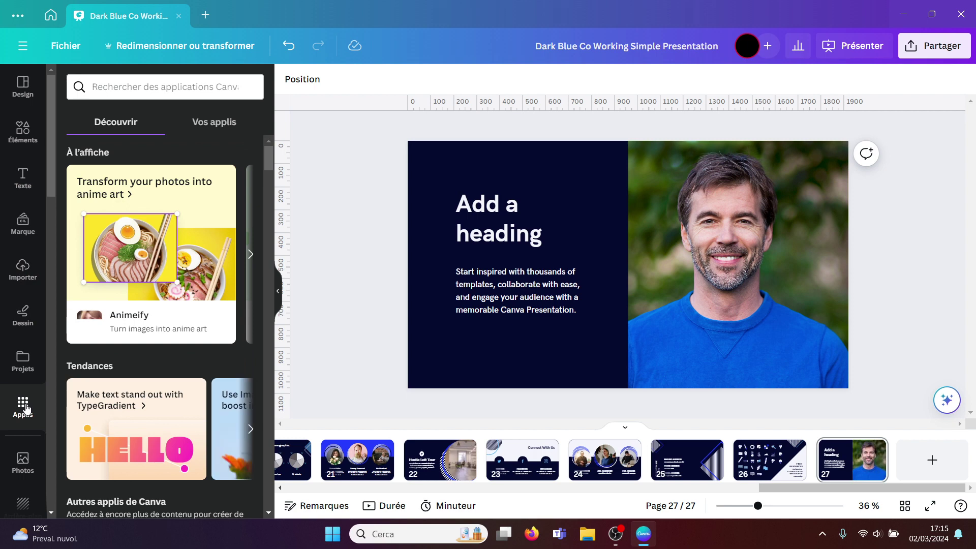
scroll(268, 161, down, 5)
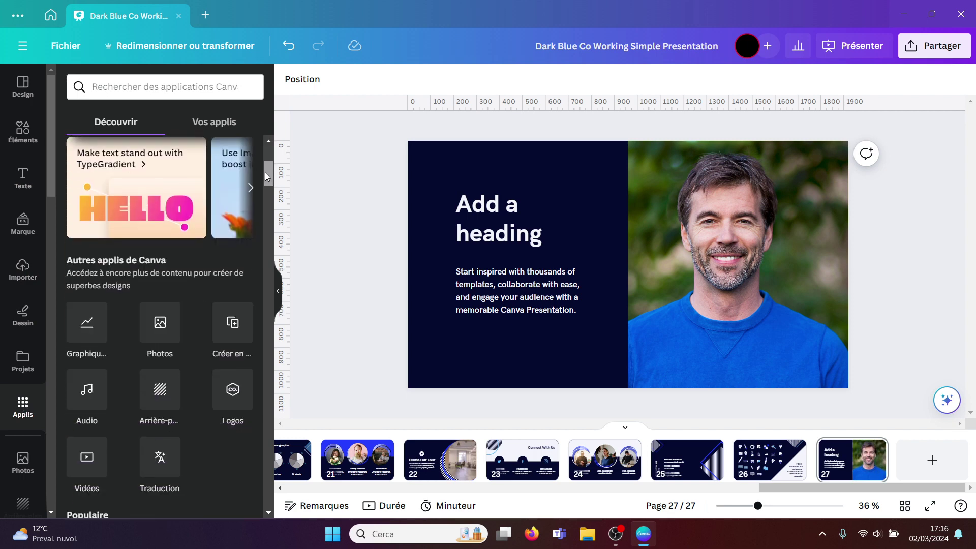
click(185, 85)
text(p)
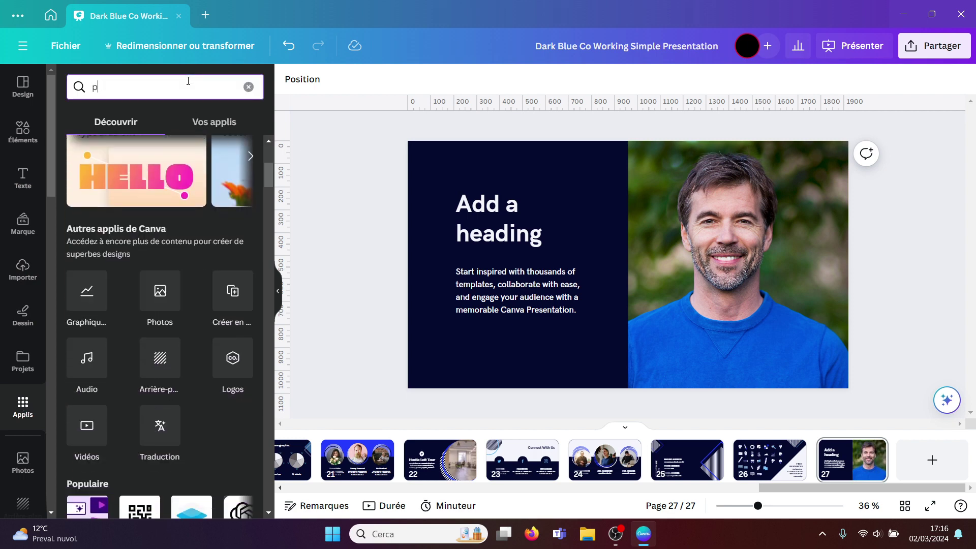
text(exel)
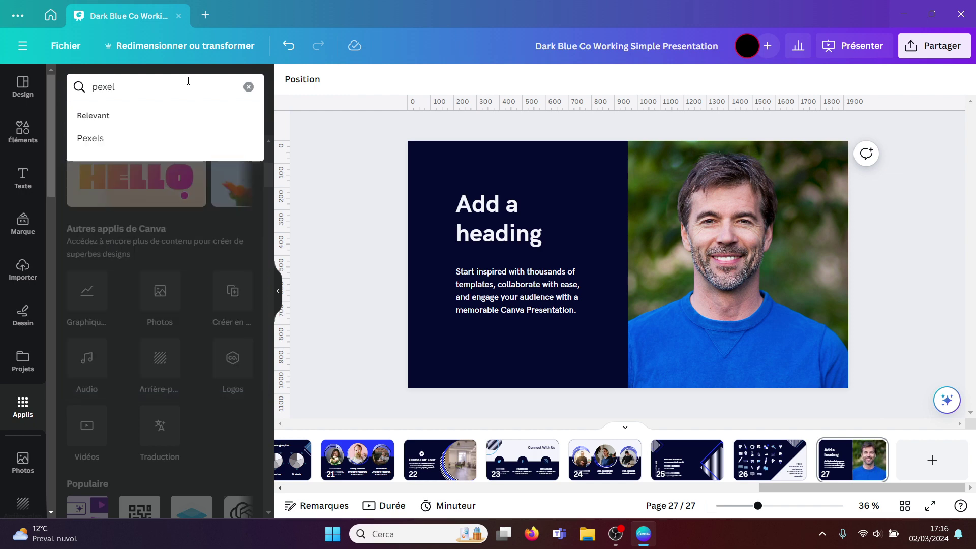
click(142, 142)
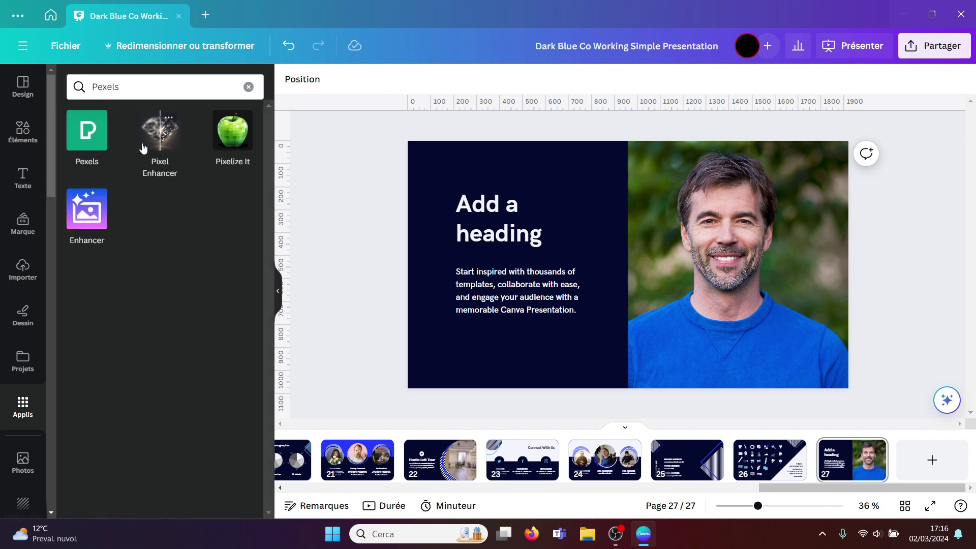
click(88, 137)
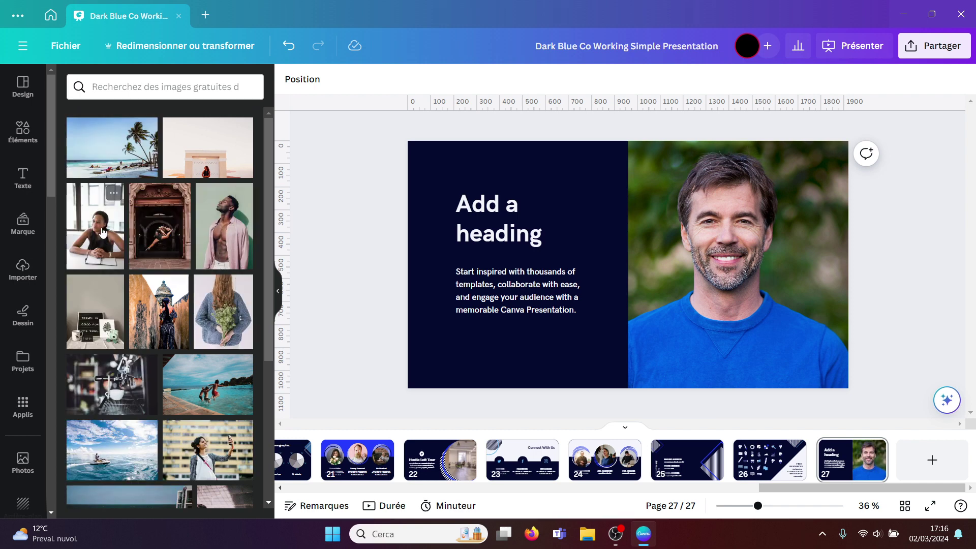
drag(98, 232, 640, 187)
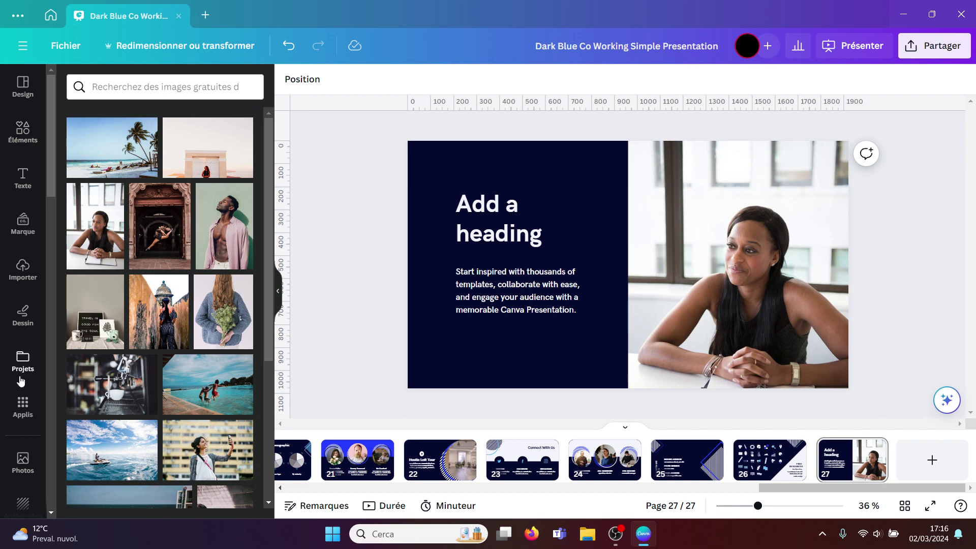
- Search the available apps for Google Photos
click(23, 409)
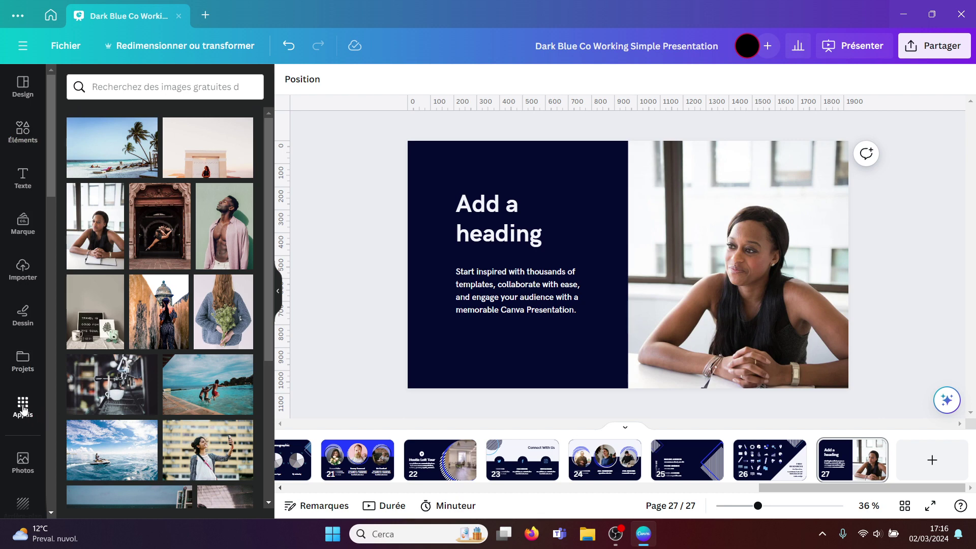
click(80, 87)
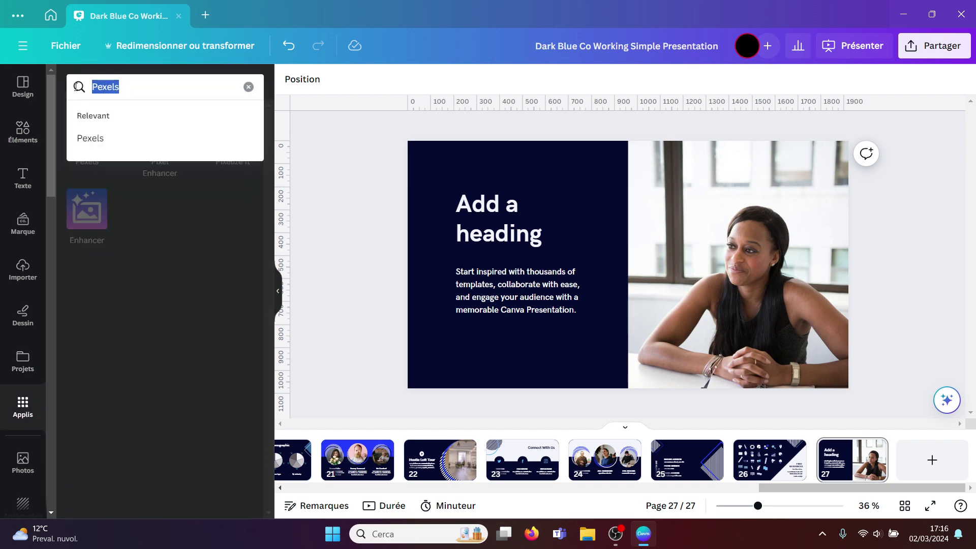
text(goo)
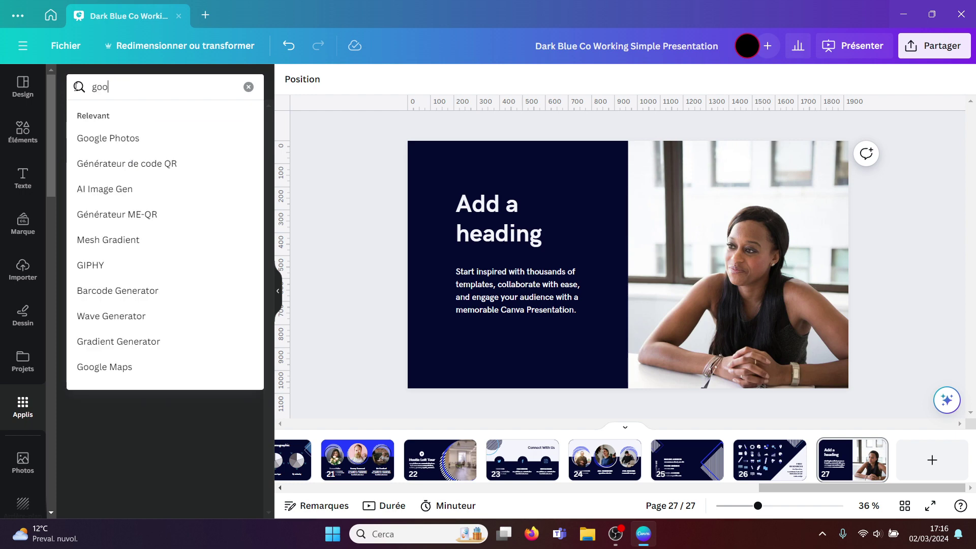
text(gle)
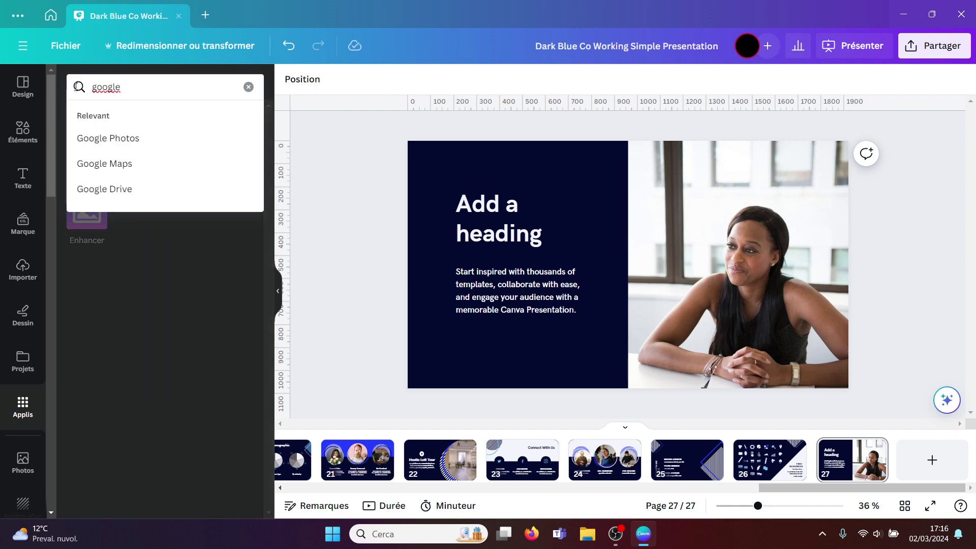
click(117, 140)
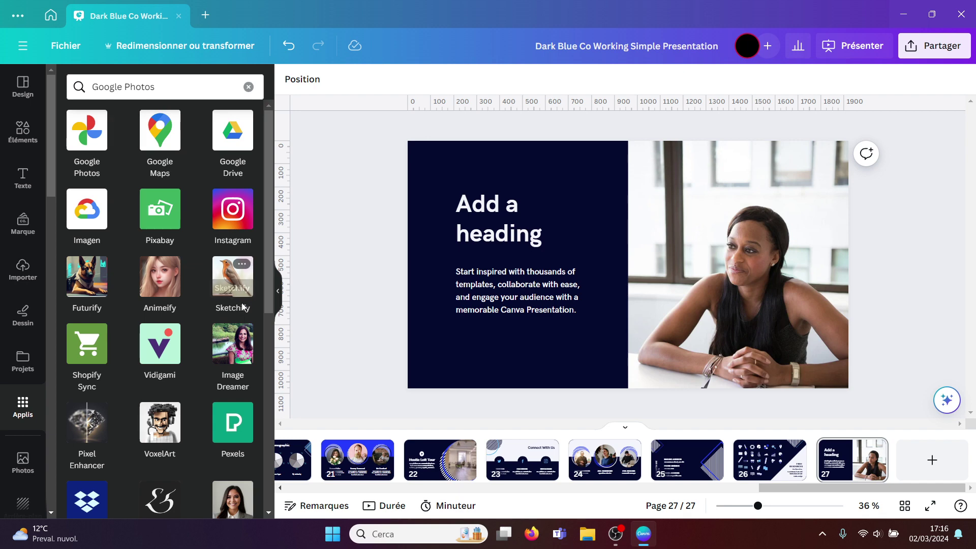
- Examine the Sketchify app's description and the other app results, clear the search and collapse the app list
click(230, 279)
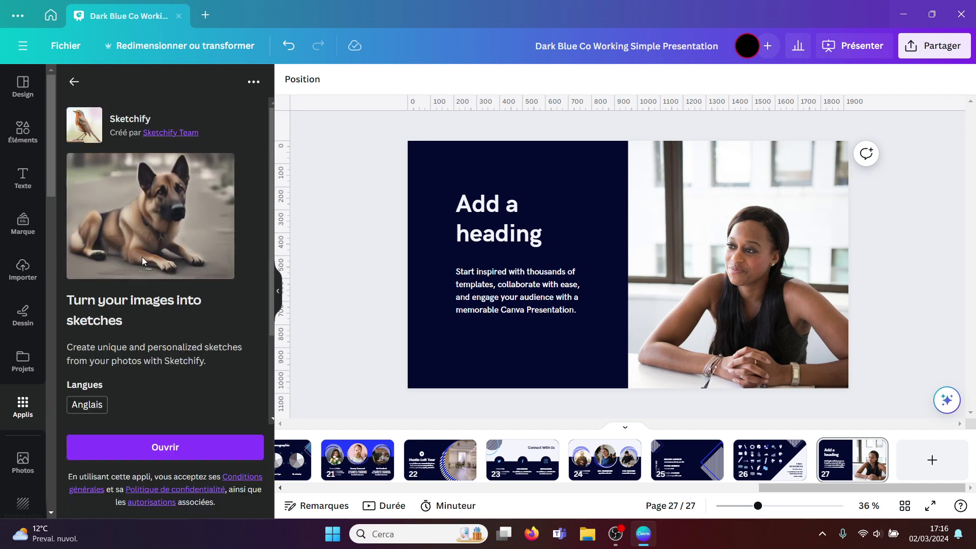
click(74, 82)
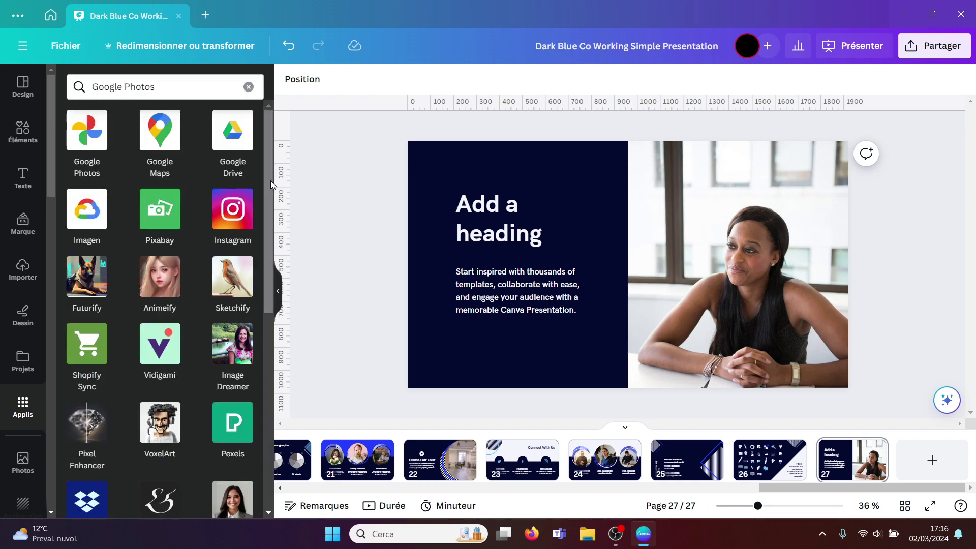
drag(271, 180, 264, 301)
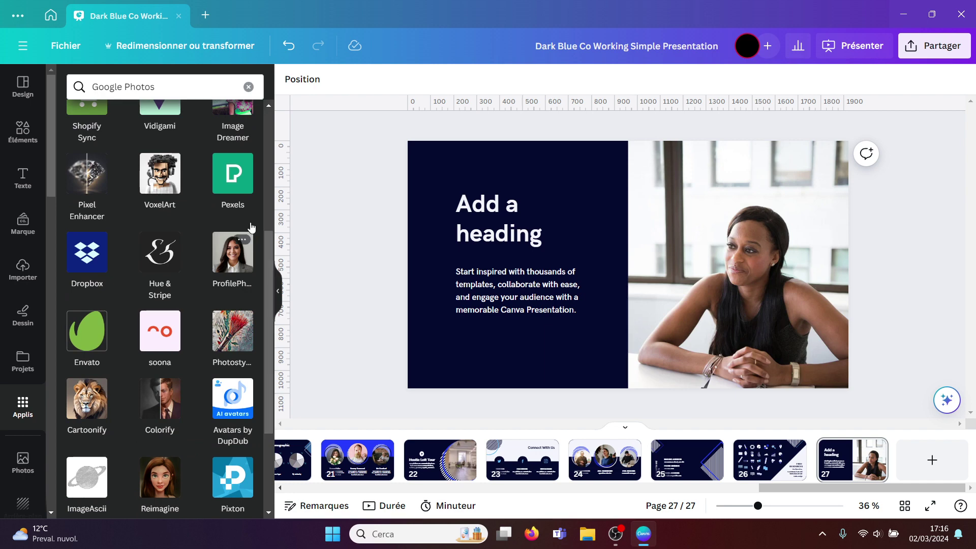
click(248, 86)
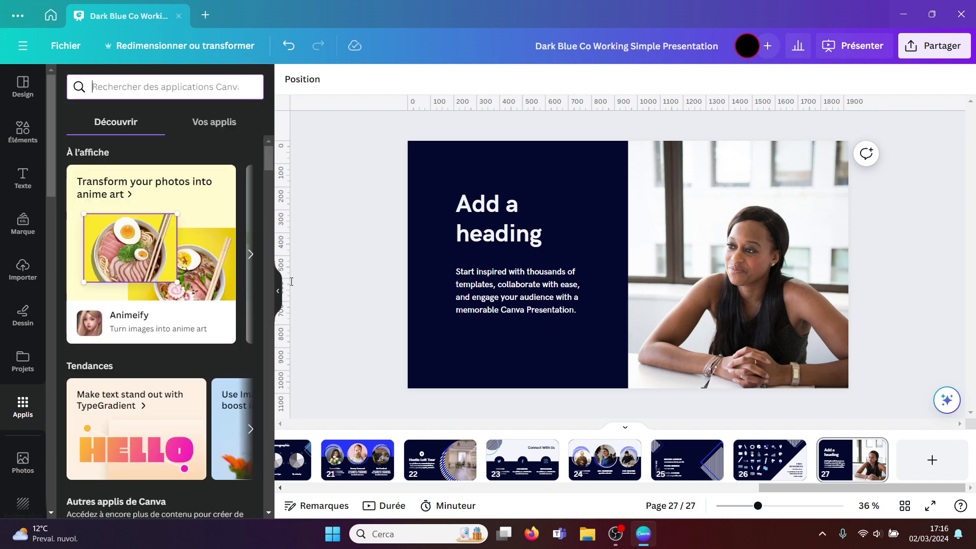
click(279, 298)
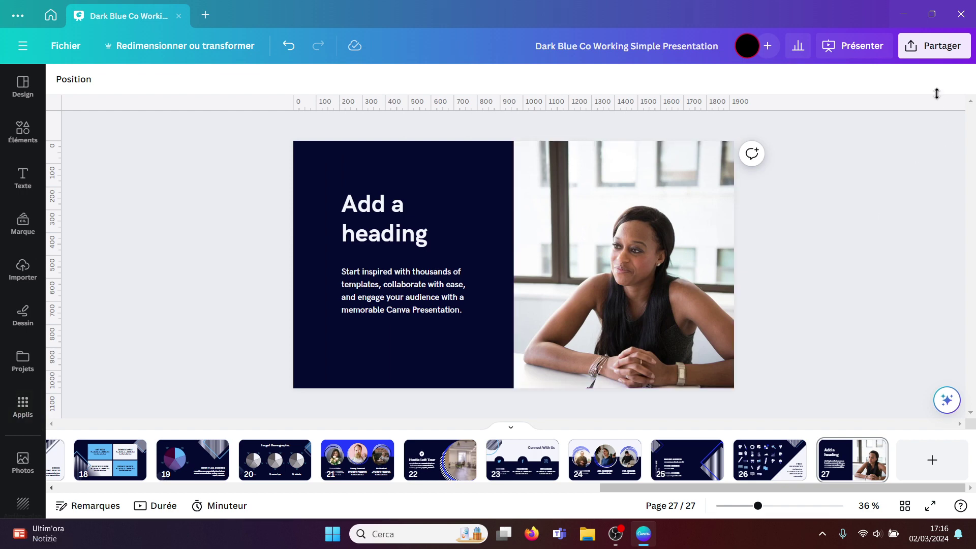
- Open the presentation's download settings and review the available file types, keeping PDF Standard
click(928, 51)
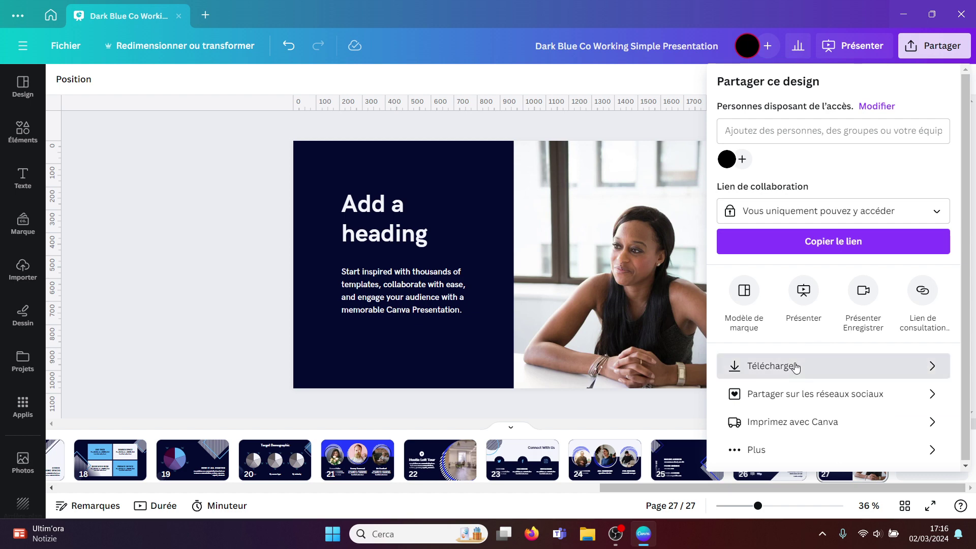
click(795, 367)
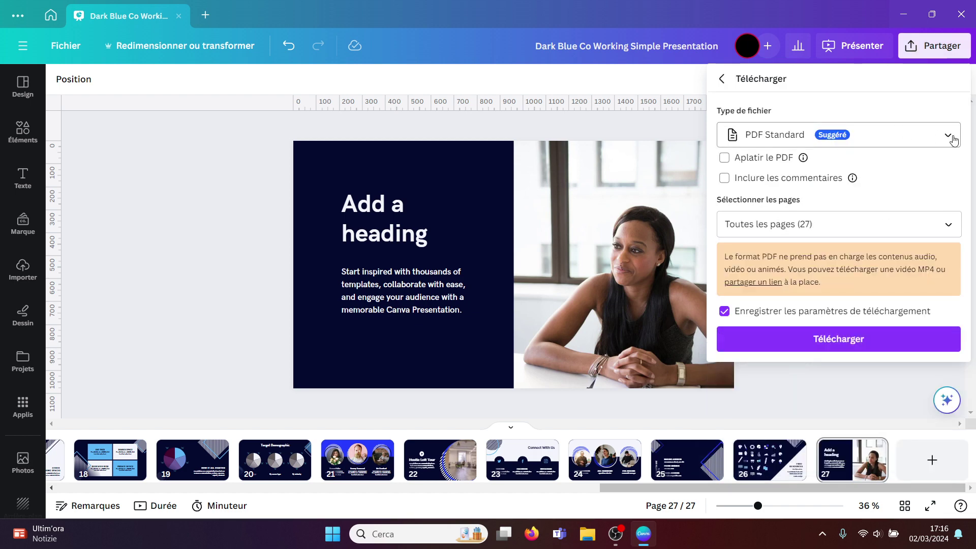
click(949, 136)
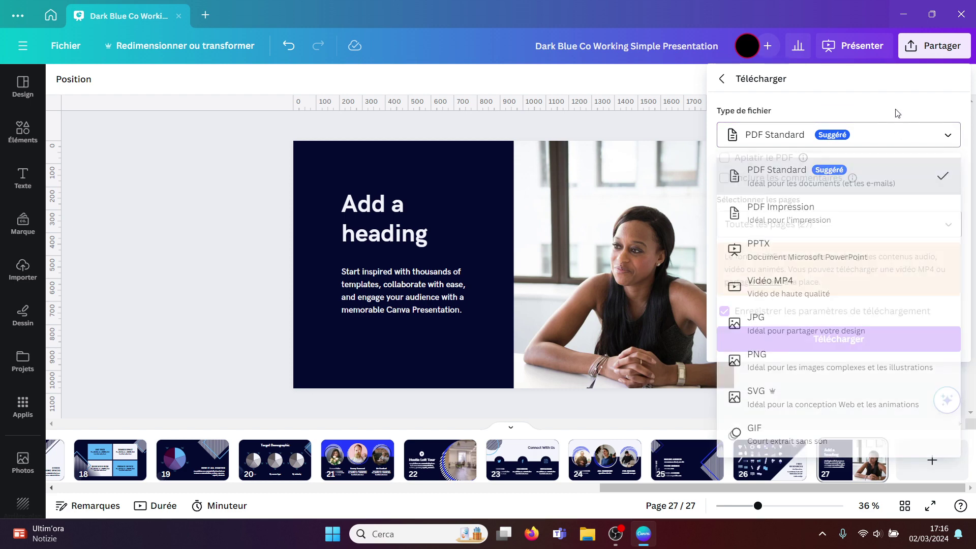
click(948, 139)
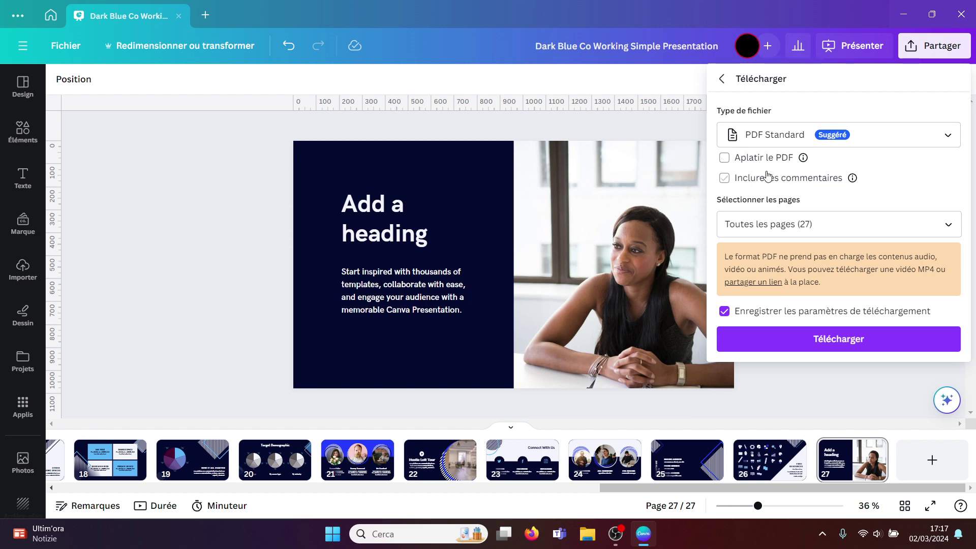
- Limit the download selection to pages 1, 2 and 3, and leave the download settings without downloading
click(948, 225)
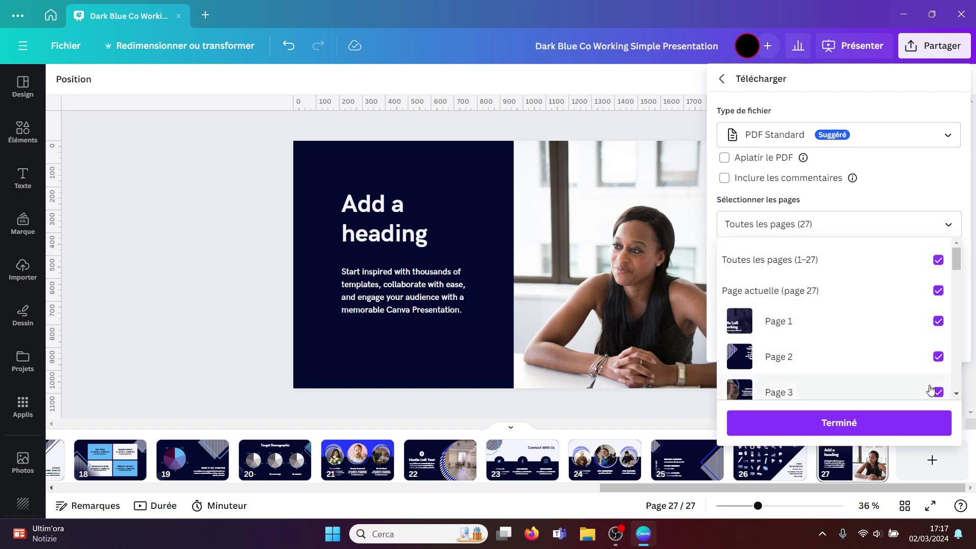
click(938, 261)
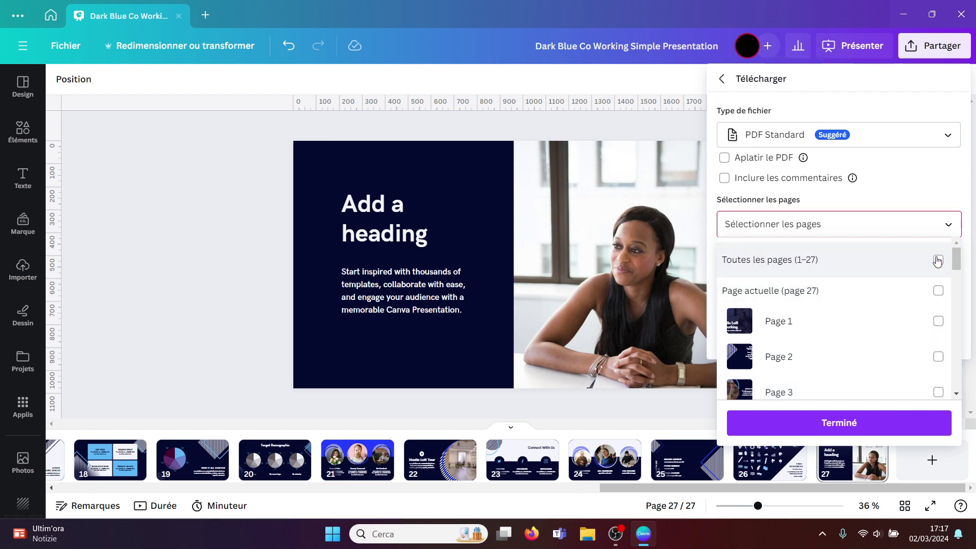
click(938, 322)
click(938, 357)
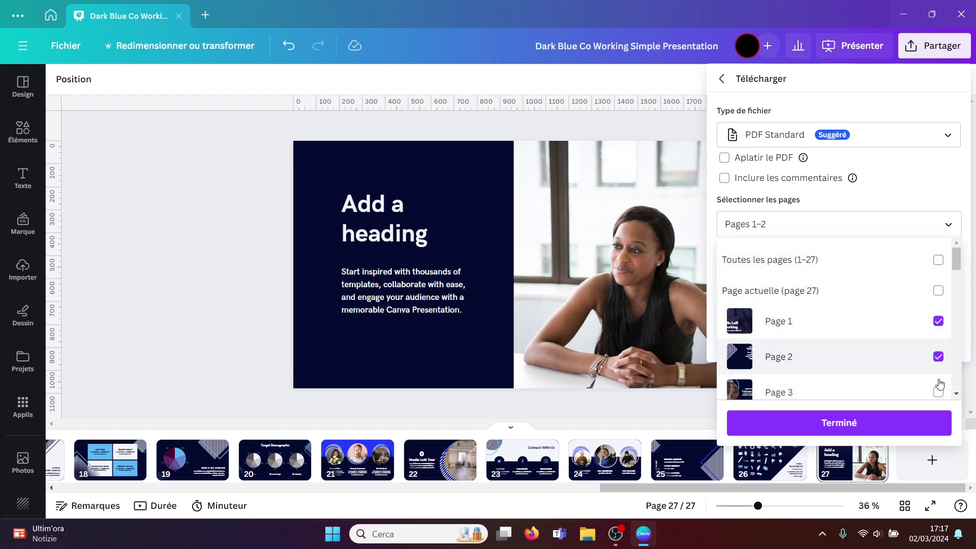
click(938, 392)
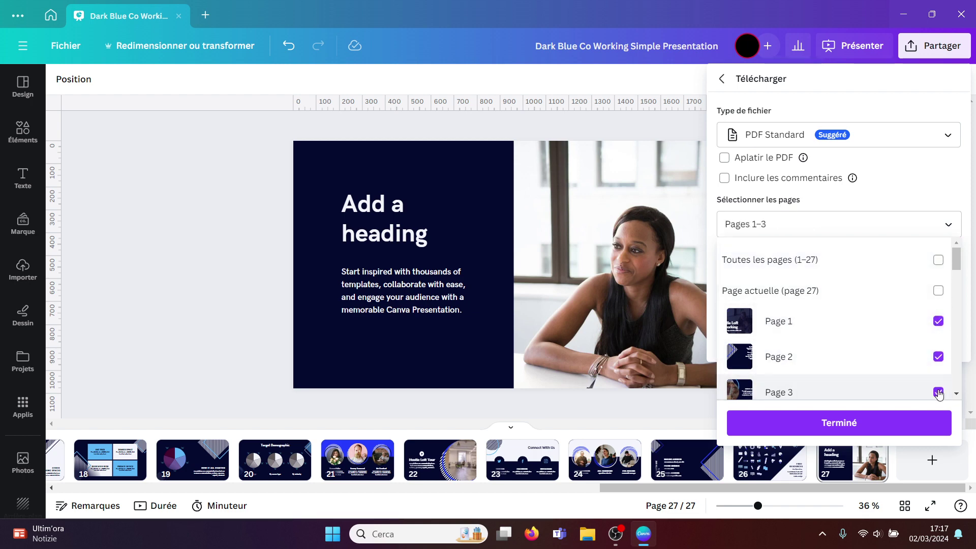
click(862, 156)
click(656, 85)
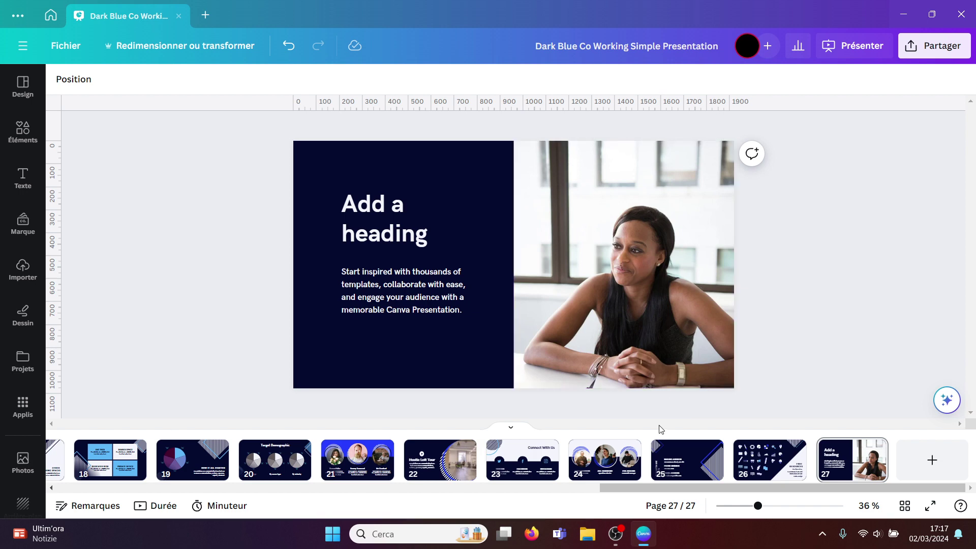
- Go to page 1 and choose the Présenter Enregistrer presentation mode, continuing to its recording introduction
drag(645, 489, 100, 483)
click(100, 469)
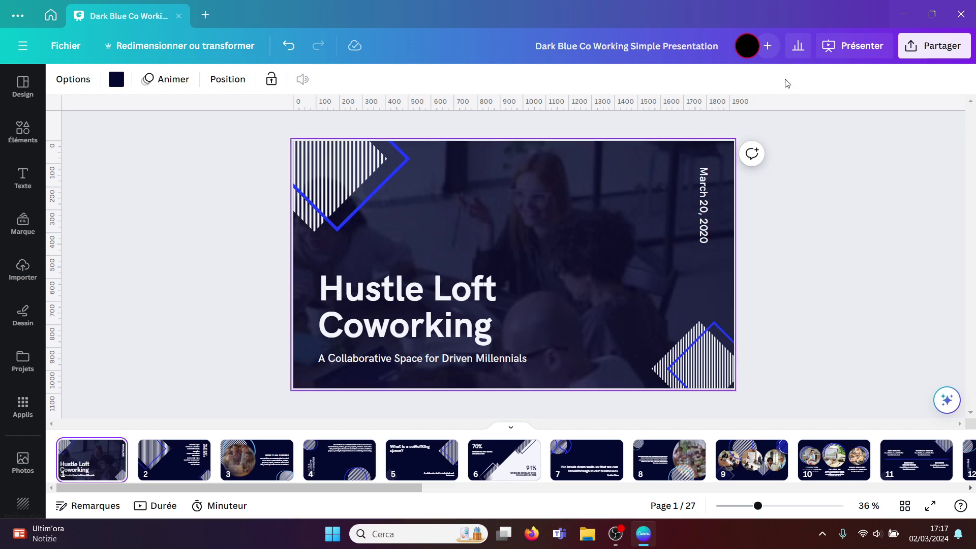
click(855, 47)
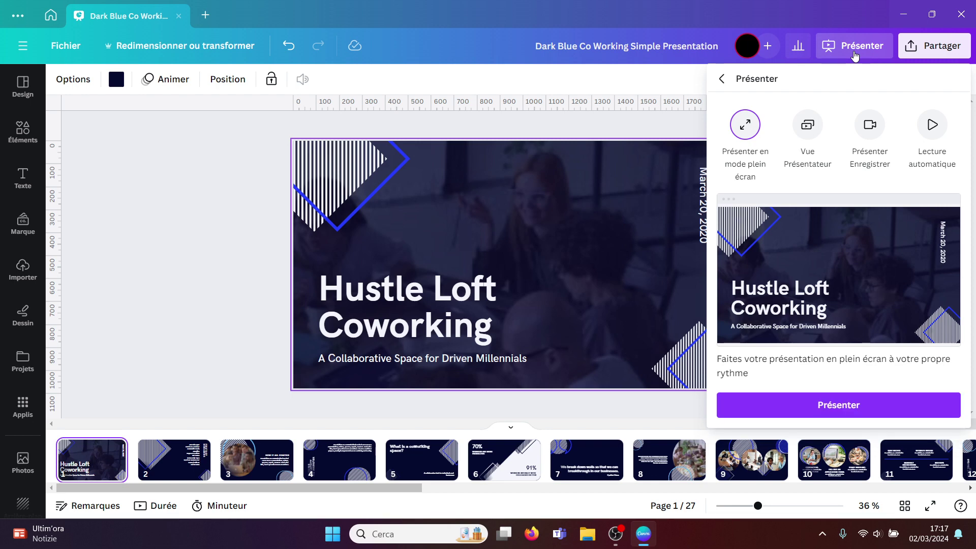
click(861, 136)
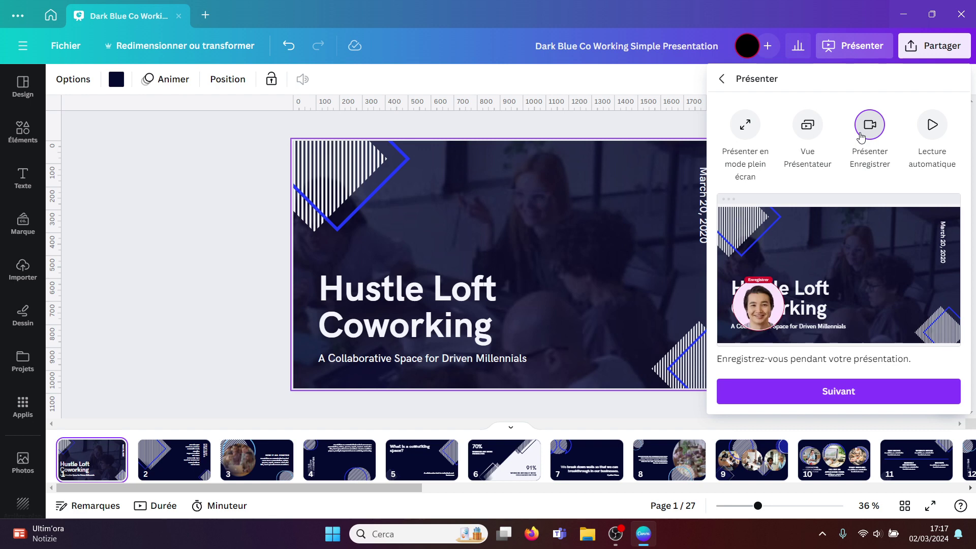
click(839, 391)
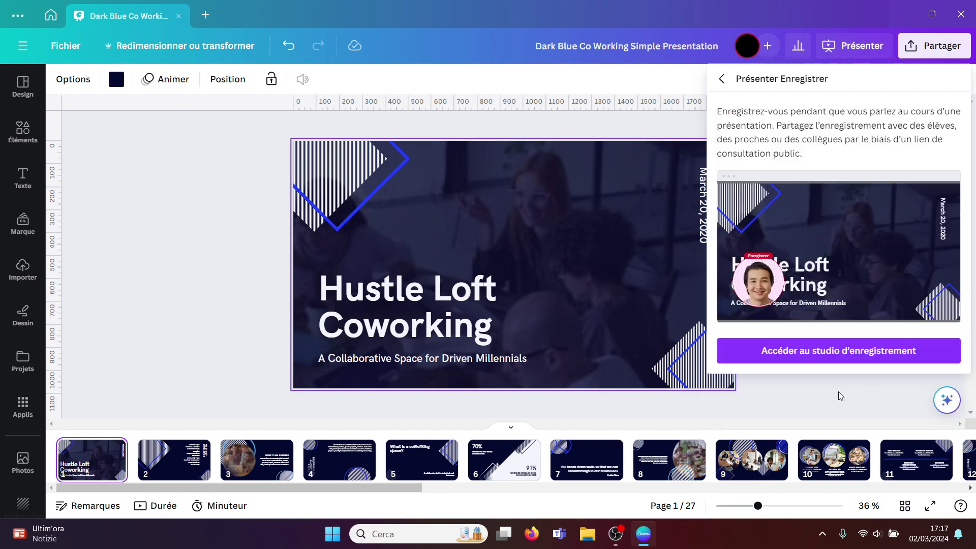
- Enter the recording studio and turn off the camera for the recording with Désactiver la caméra
click(832, 352)
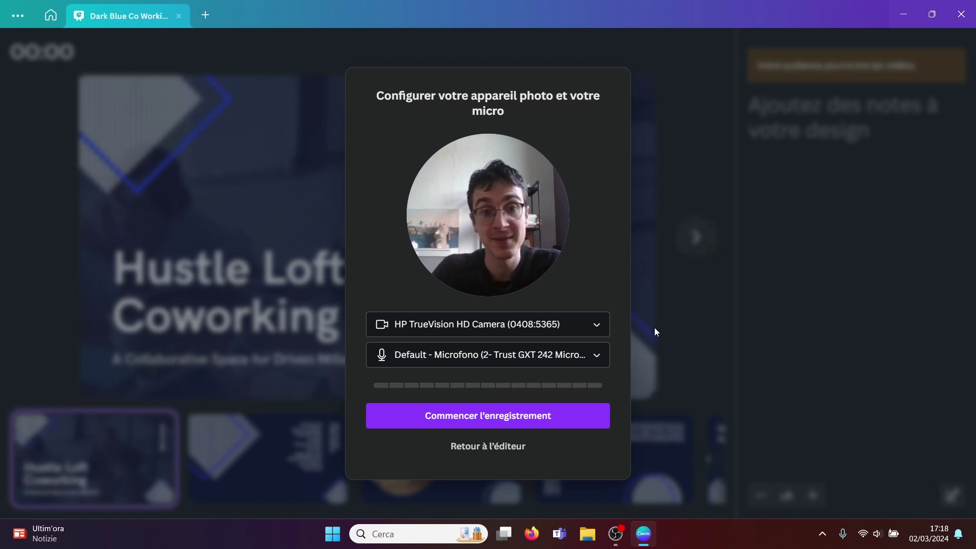
click(594, 326)
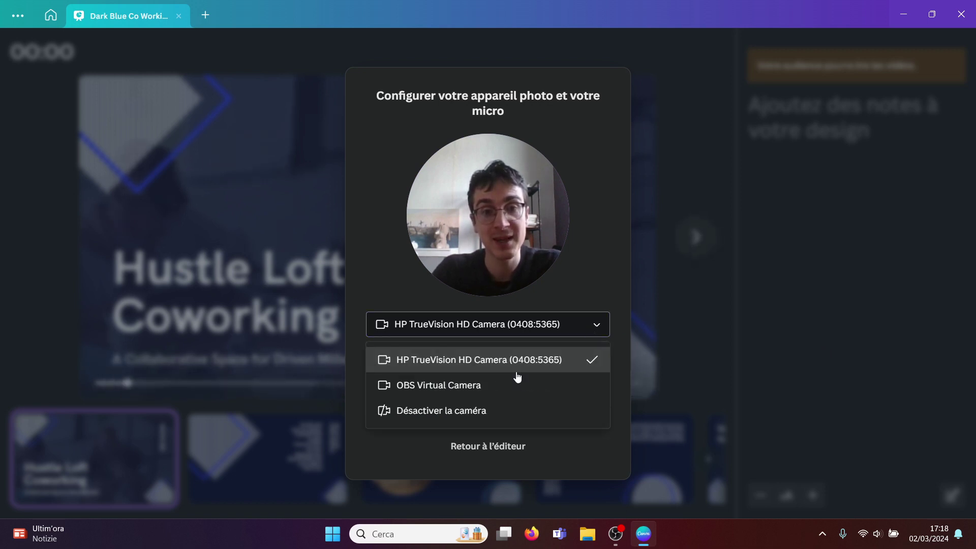
click(489, 412)
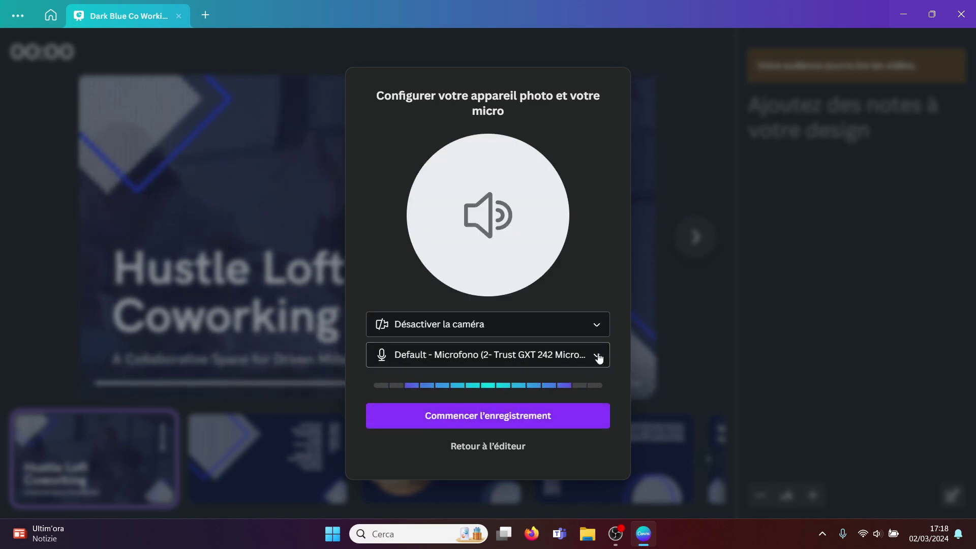
- Start the recording, advance through the slides to the "We break down walls" quote slide, and stop recording
click(482, 422)
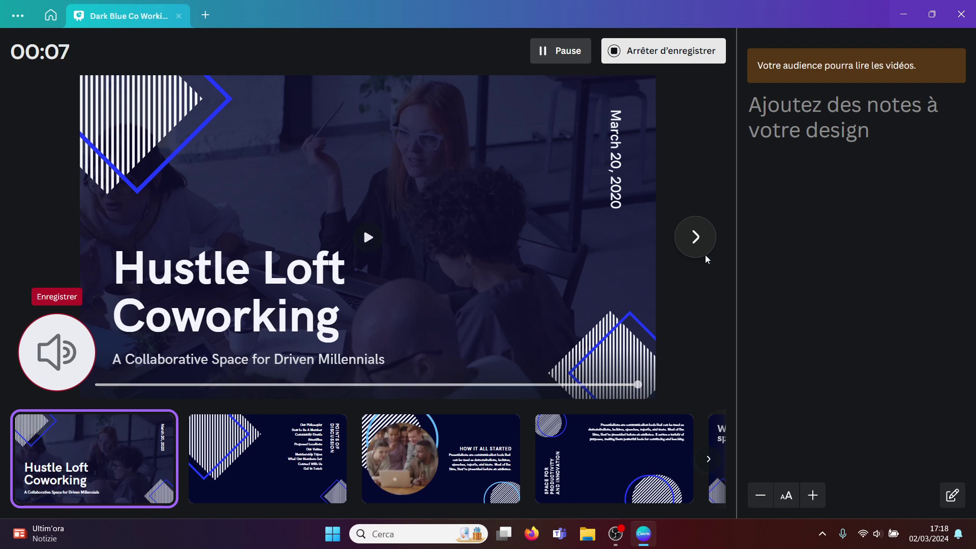
click(696, 238)
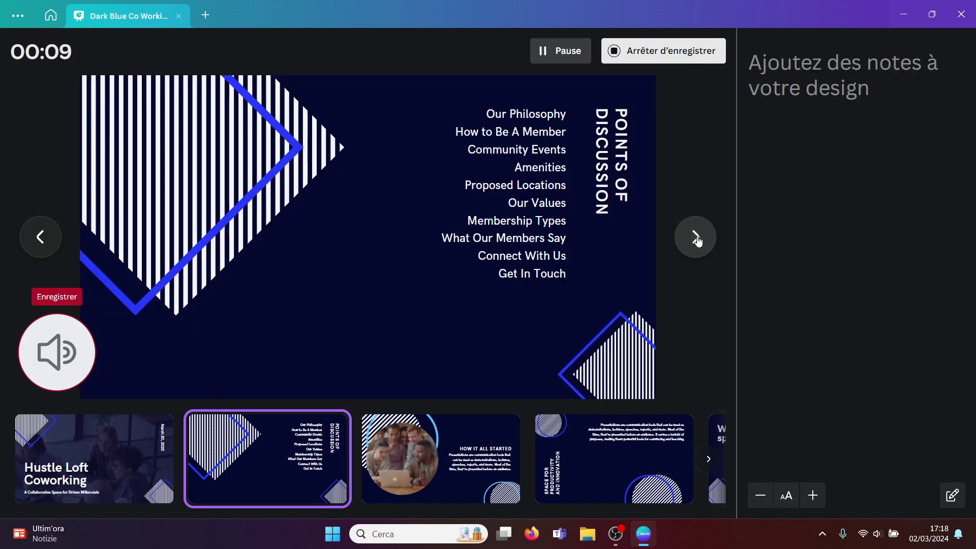
click(697, 238)
click(696, 238)
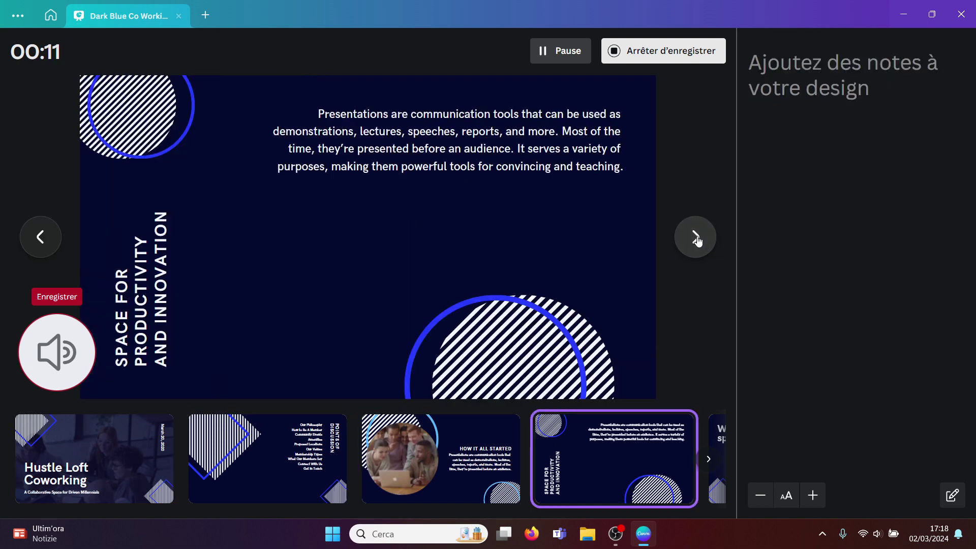
click(698, 239)
click(698, 241)
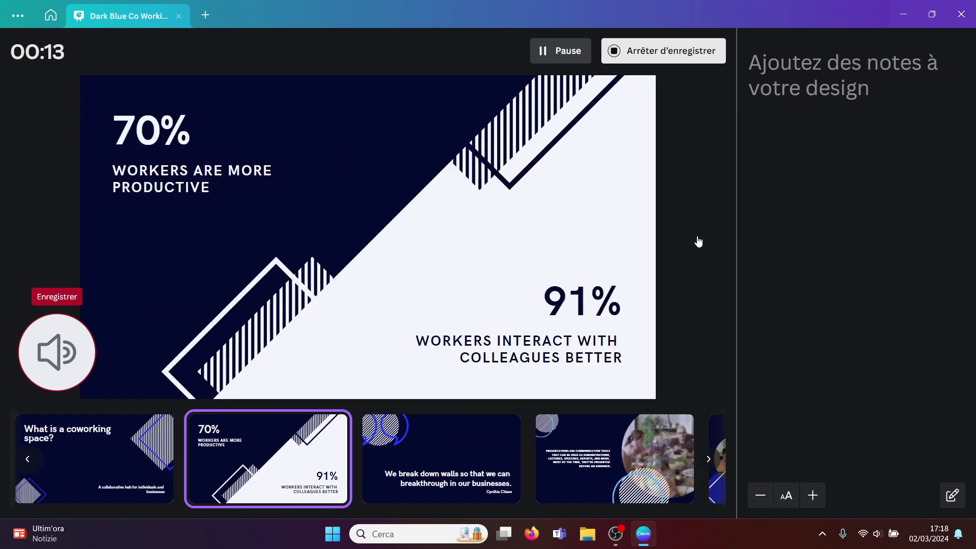
click(699, 241)
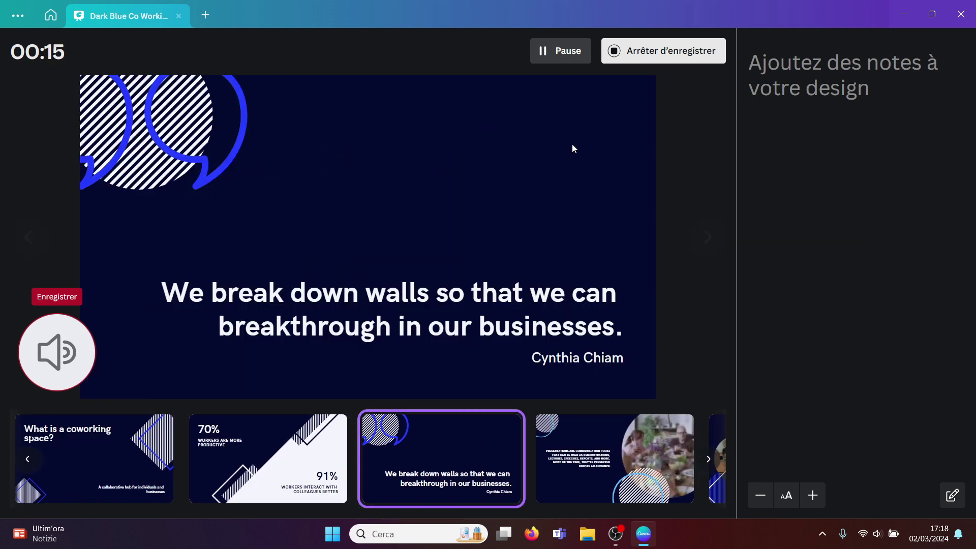
click(676, 56)
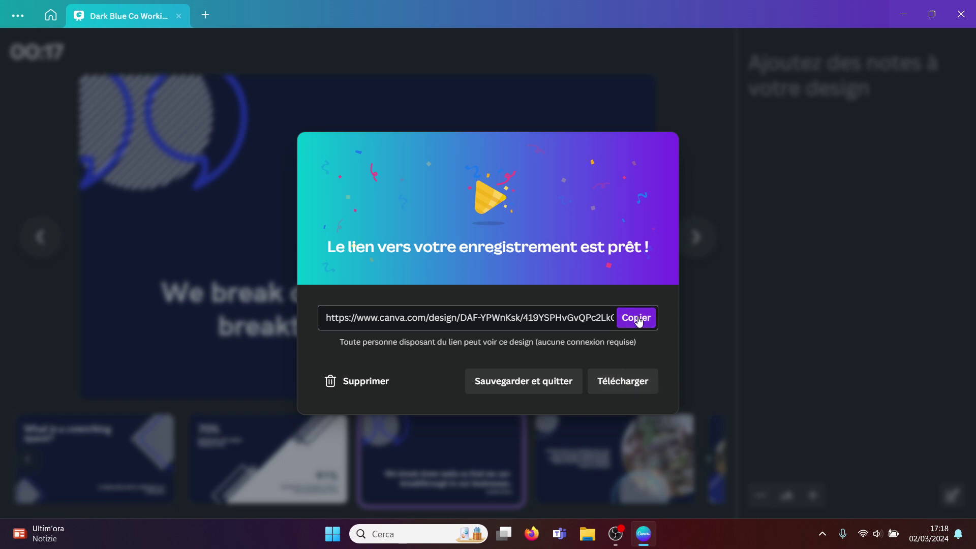
- Delete the finished recording and return from the recording setup to the editor, dismissing the recording introduction
click(359, 387)
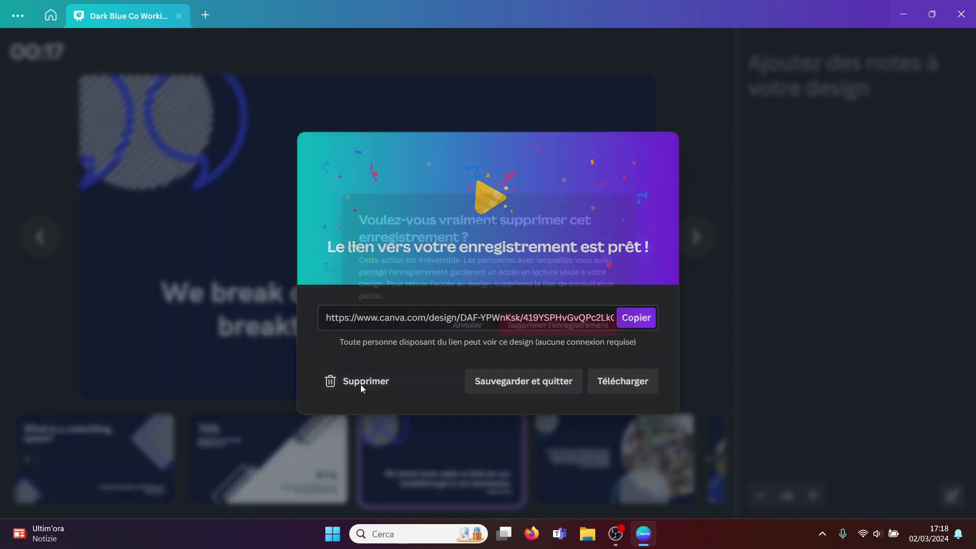
click(584, 341)
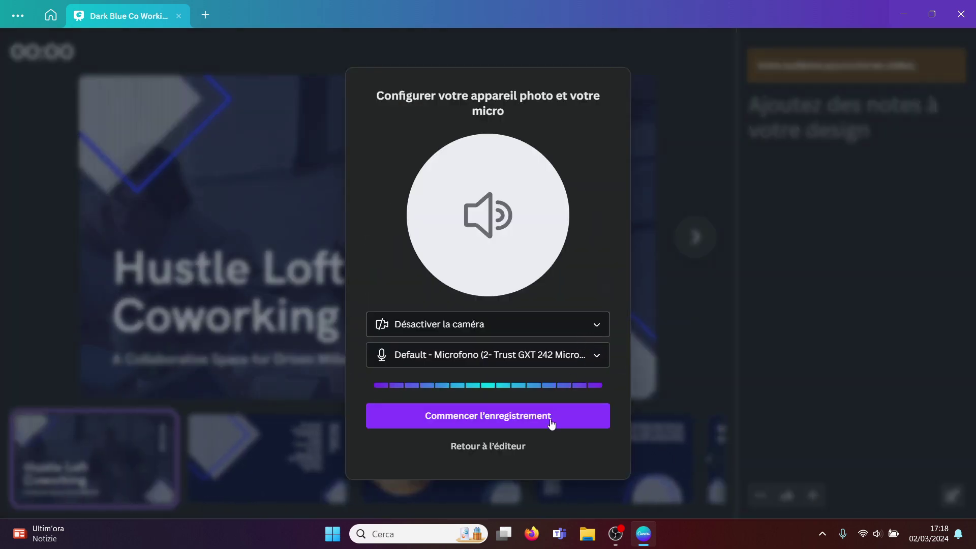
click(503, 447)
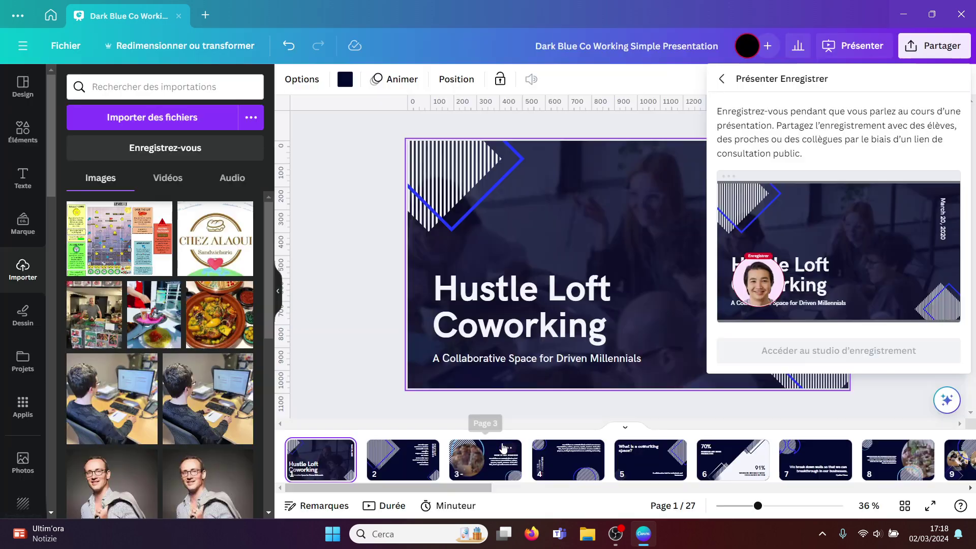
click(327, 173)
click(328, 174)
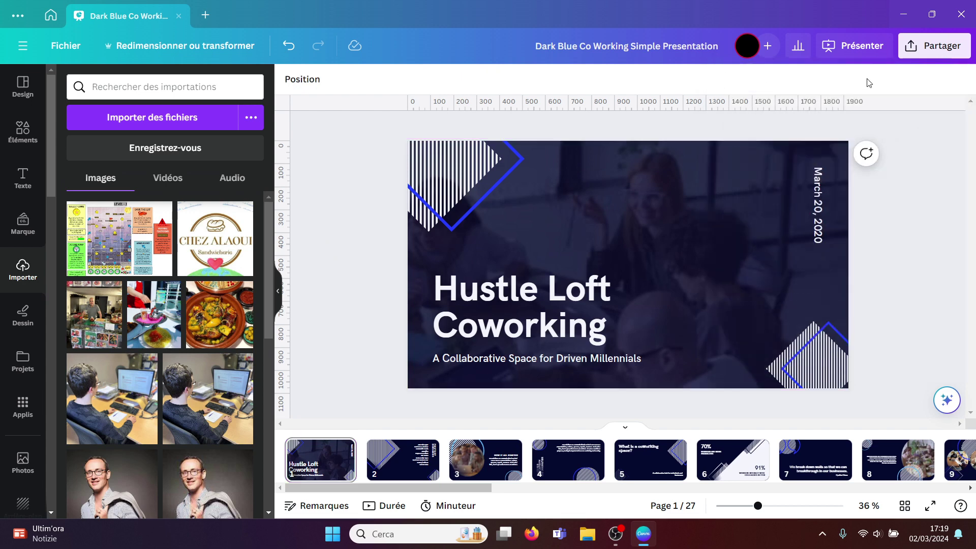
- Start presenting in Vue Présentateur mode, and close the audience window after dismissing its introduction
click(863, 46)
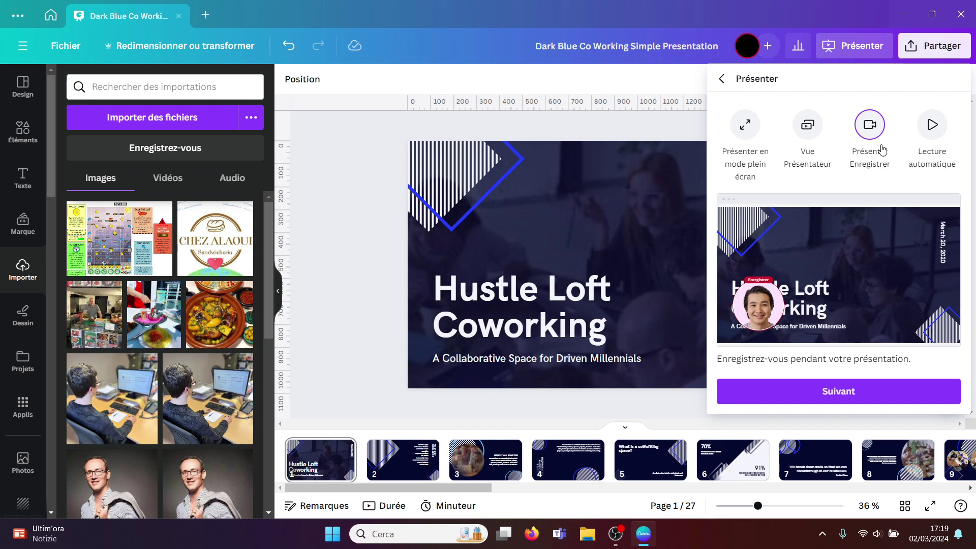
click(809, 128)
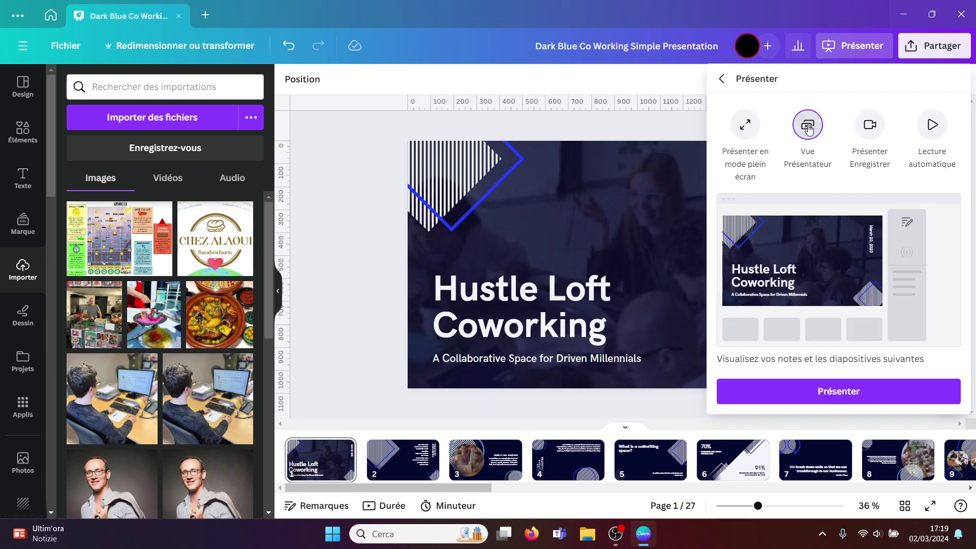
click(826, 394)
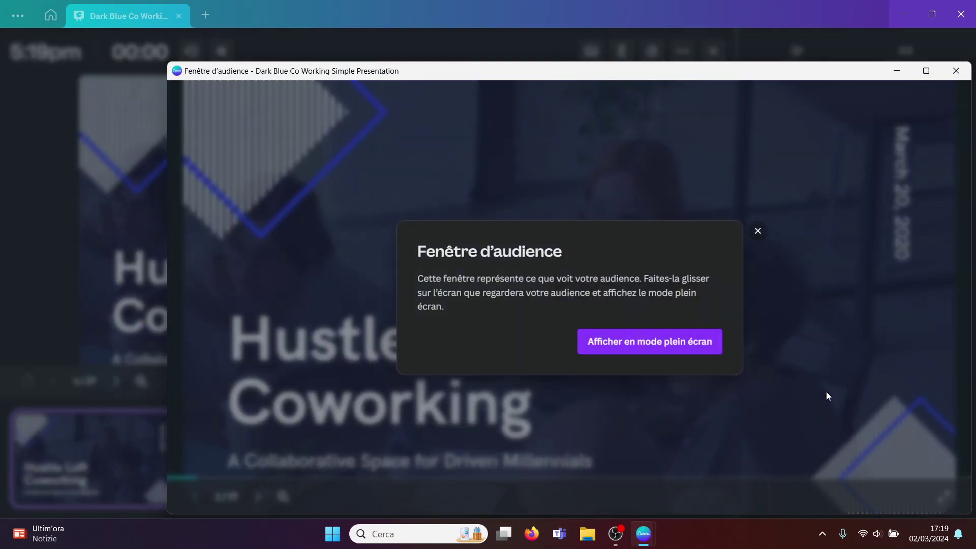
click(758, 231)
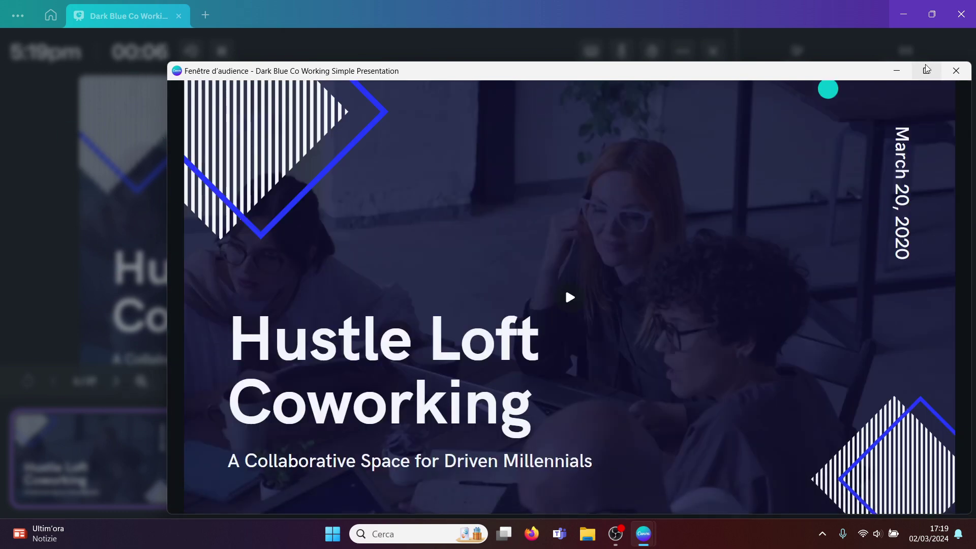
click(955, 71)
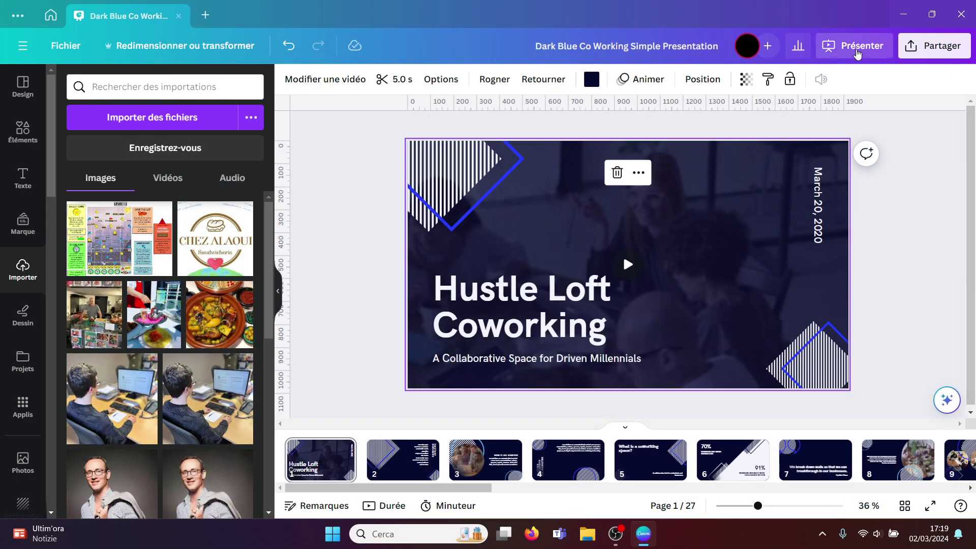
- Start Vue Présentateur again, minimise the audience window and dismiss the presenter window's introduction
click(857, 47)
click(813, 393)
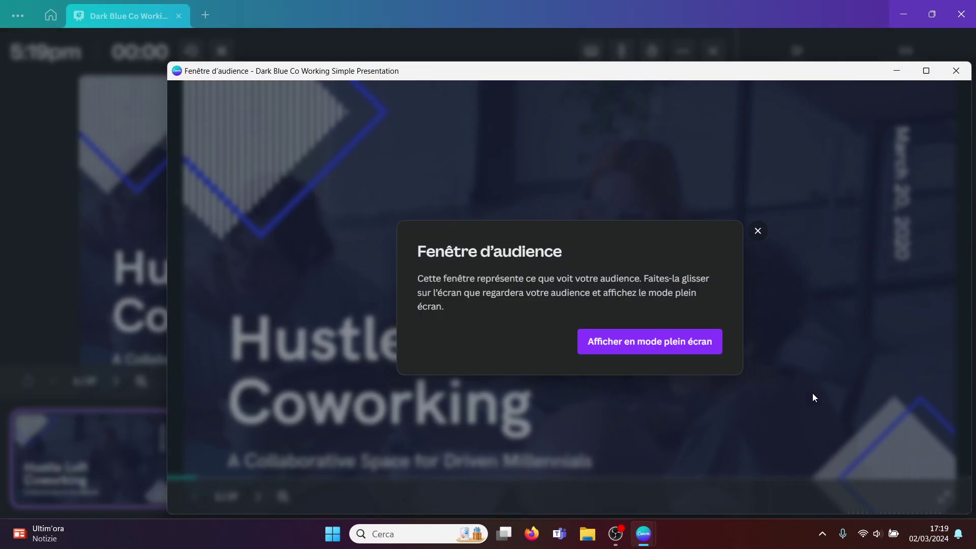
click(818, 180)
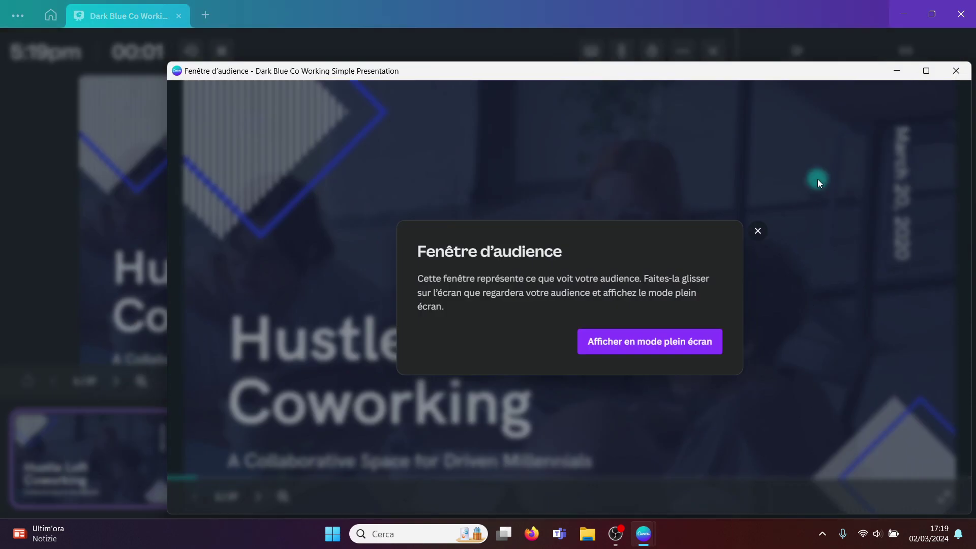
click(898, 73)
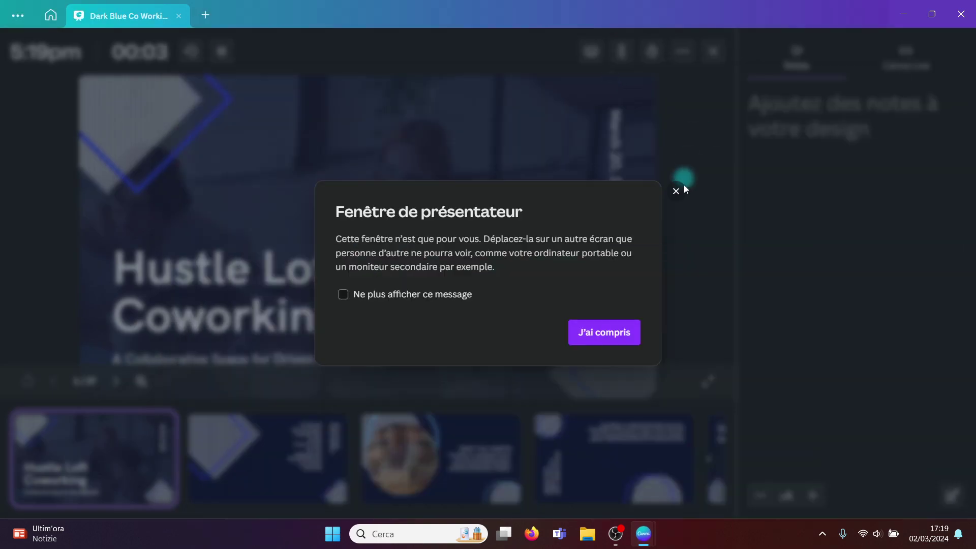
click(676, 191)
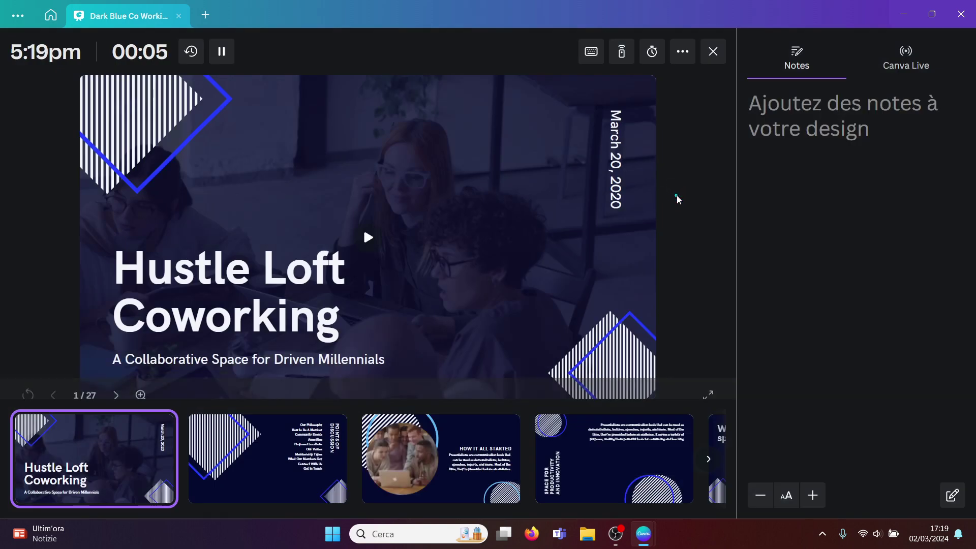
click(712, 163)
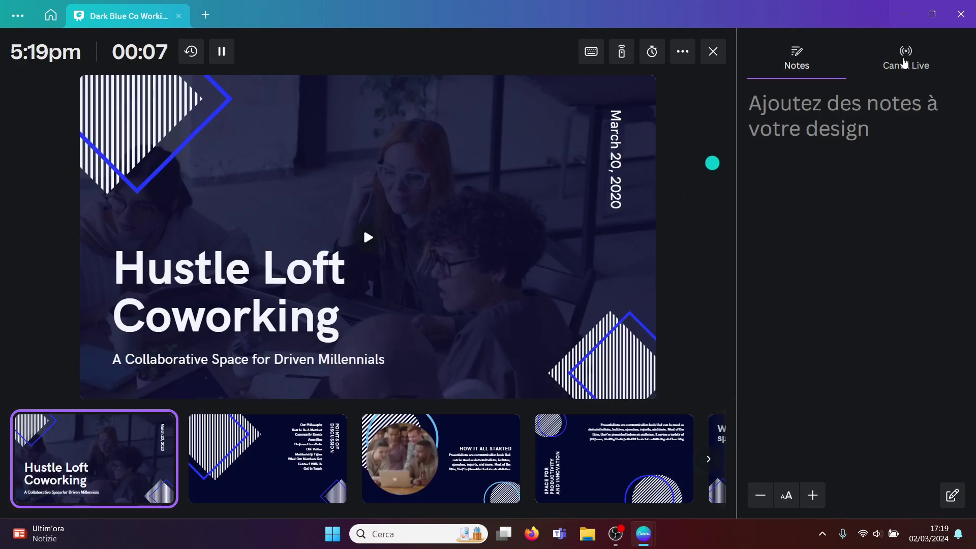
- Start a new Canva Live session and show slides 2, 3 and 4 in turn
click(904, 62)
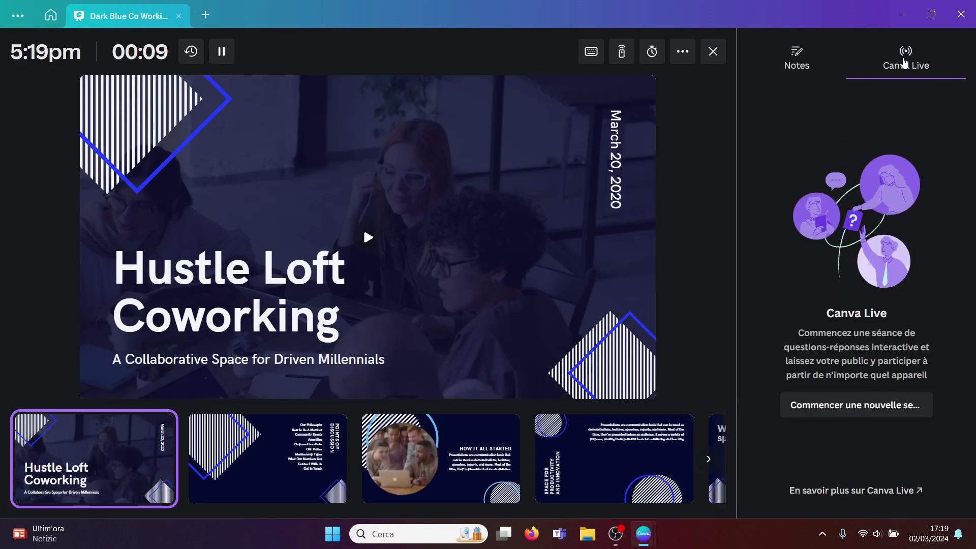
click(850, 414)
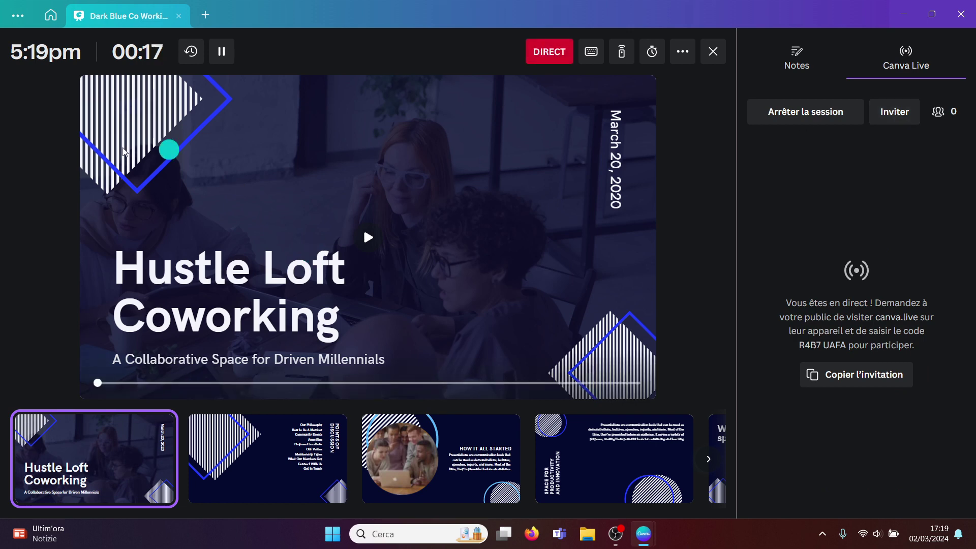
mouse_move(462, 316)
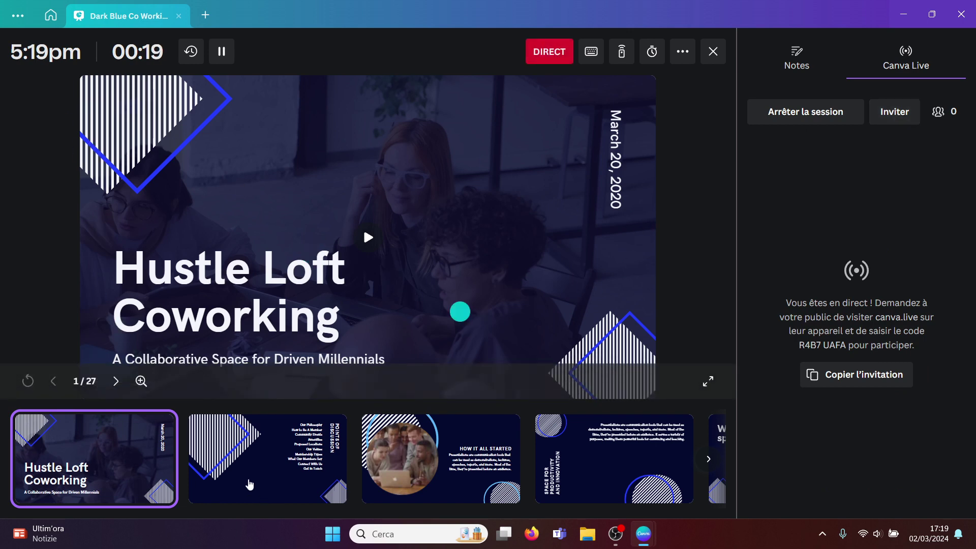
click(247, 484)
click(508, 458)
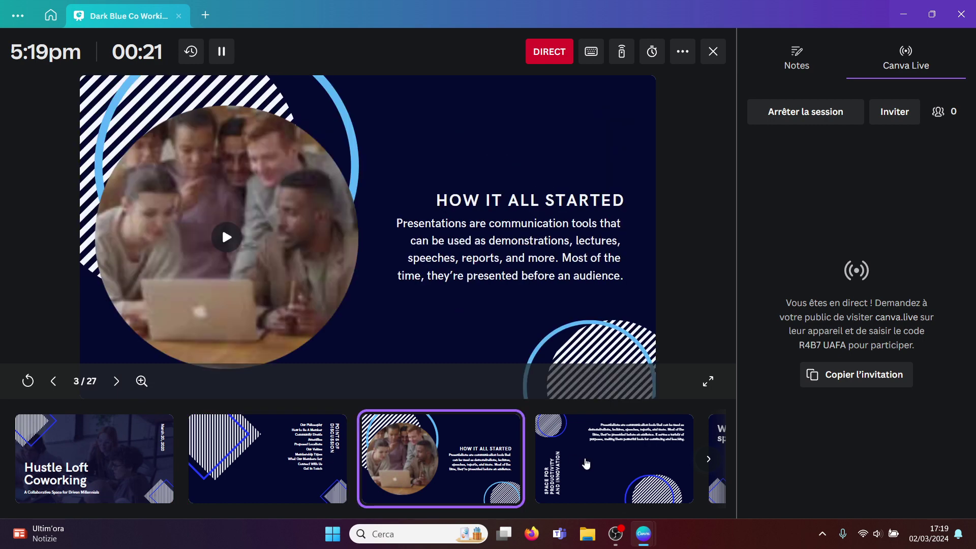
click(586, 464)
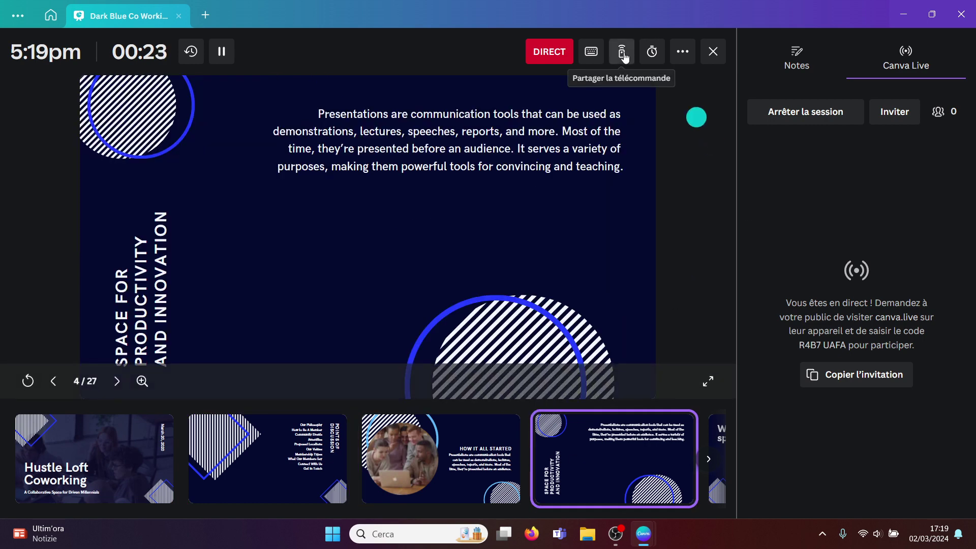
- Play the Chut !, Confettis, Tambour and Lever de rideau magic effects on slide 4
click(590, 53)
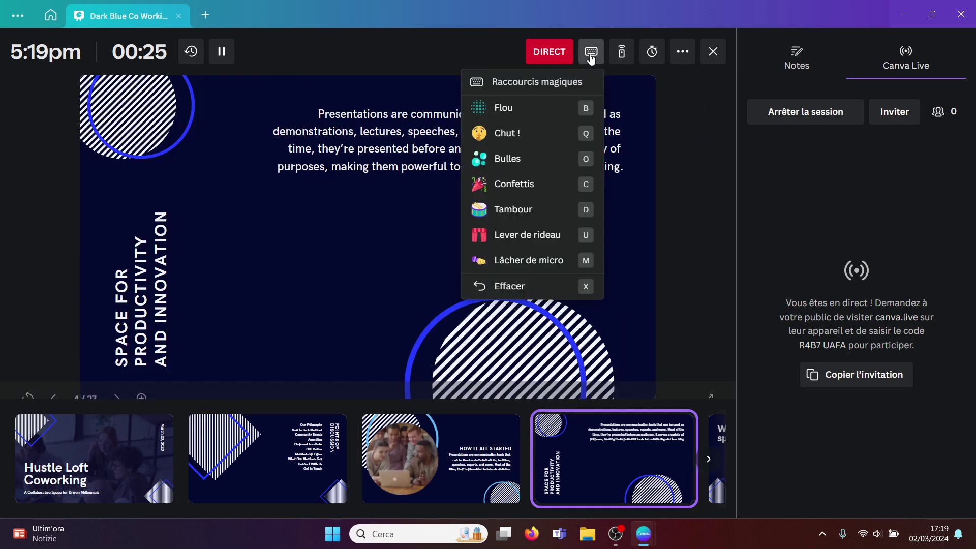
click(588, 136)
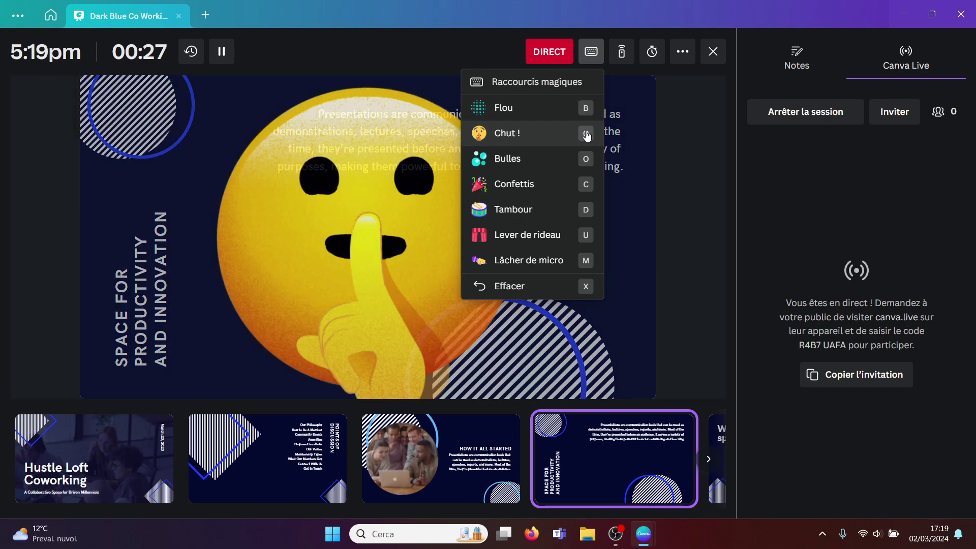
click(586, 189)
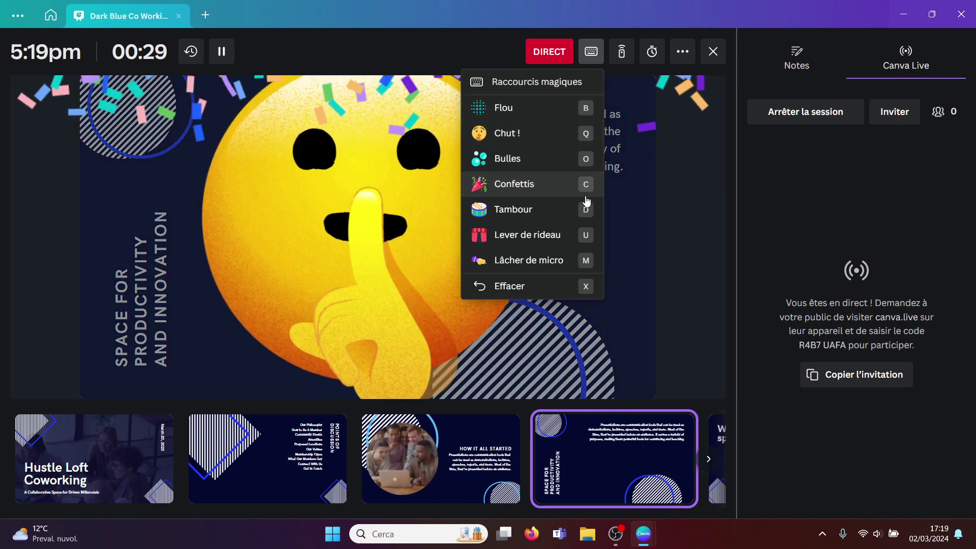
click(586, 214)
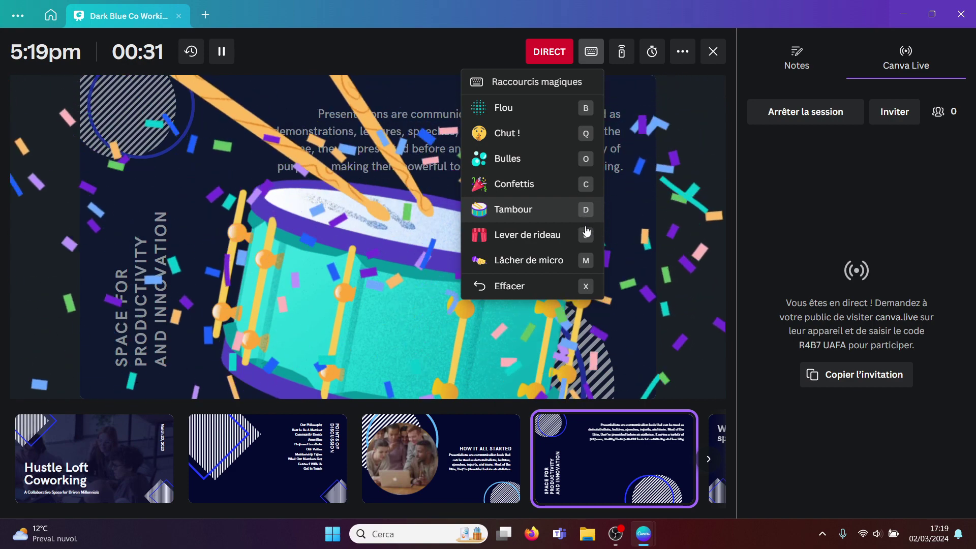
click(586, 242)
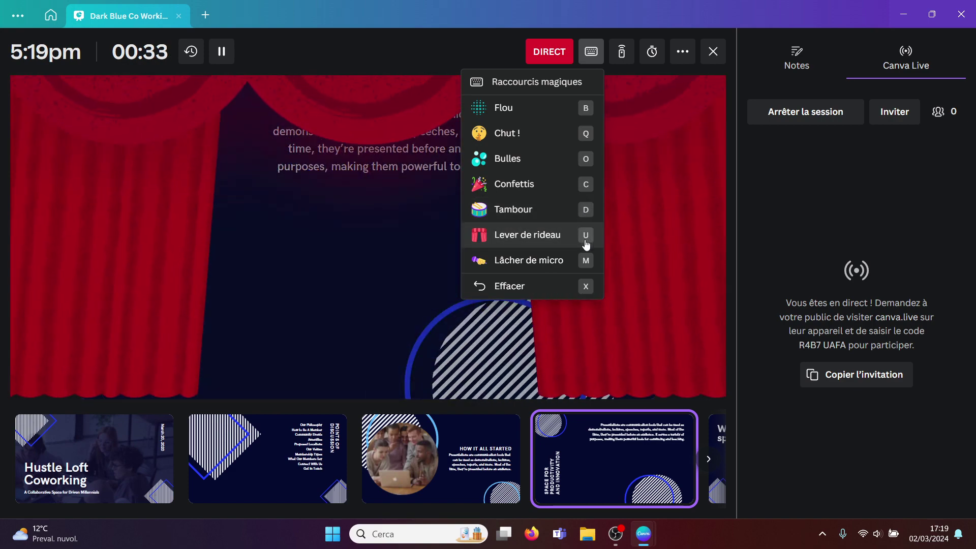
- Close the magic effects list, leave the presenter view for the editor and dismiss the live session notice
click(492, 52)
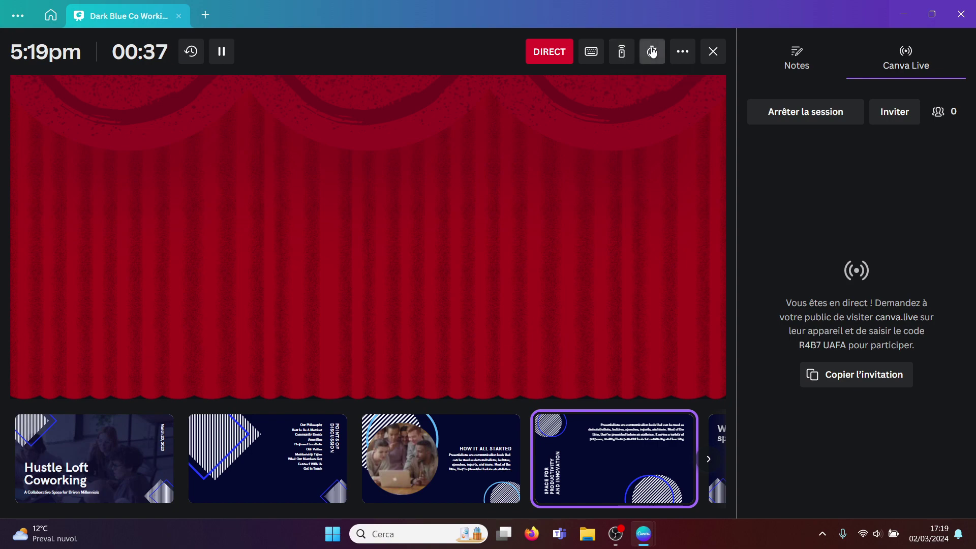
click(713, 51)
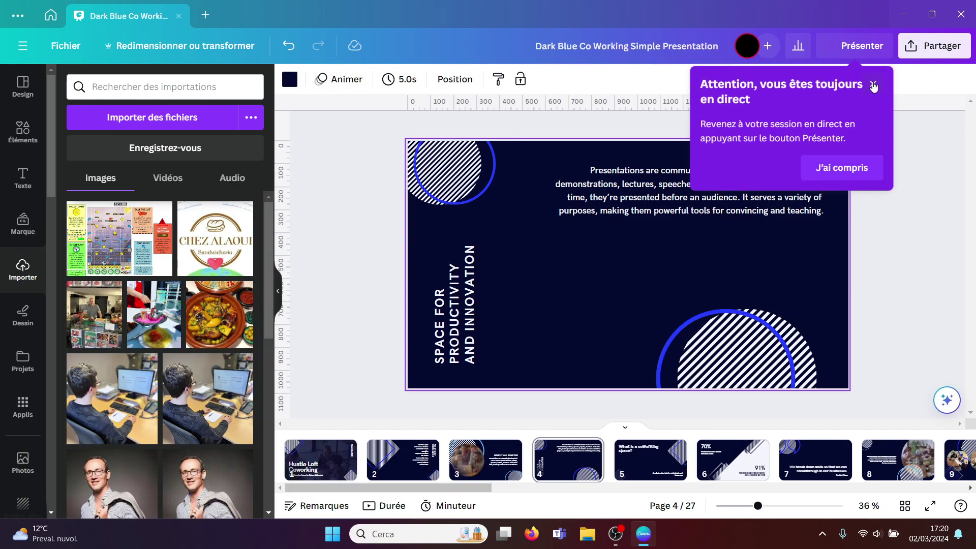
click(874, 86)
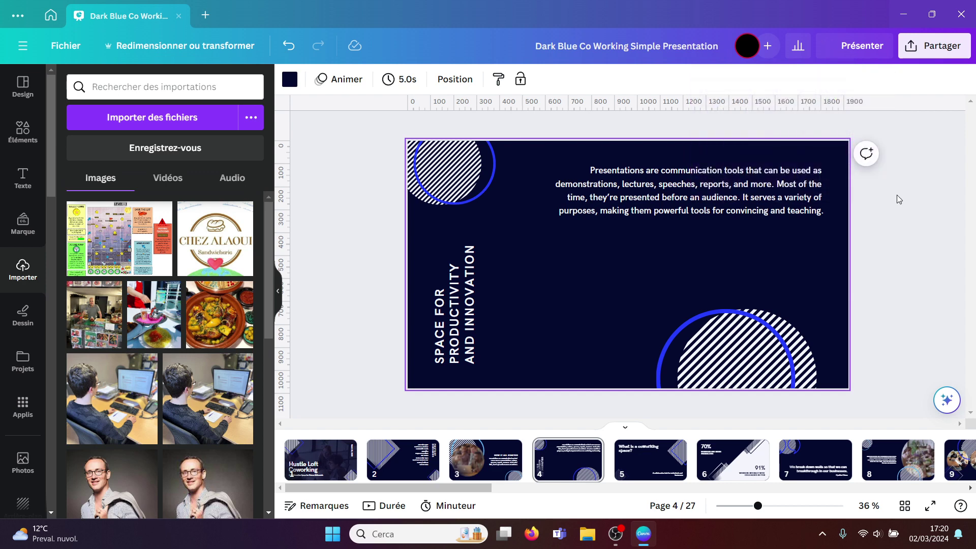